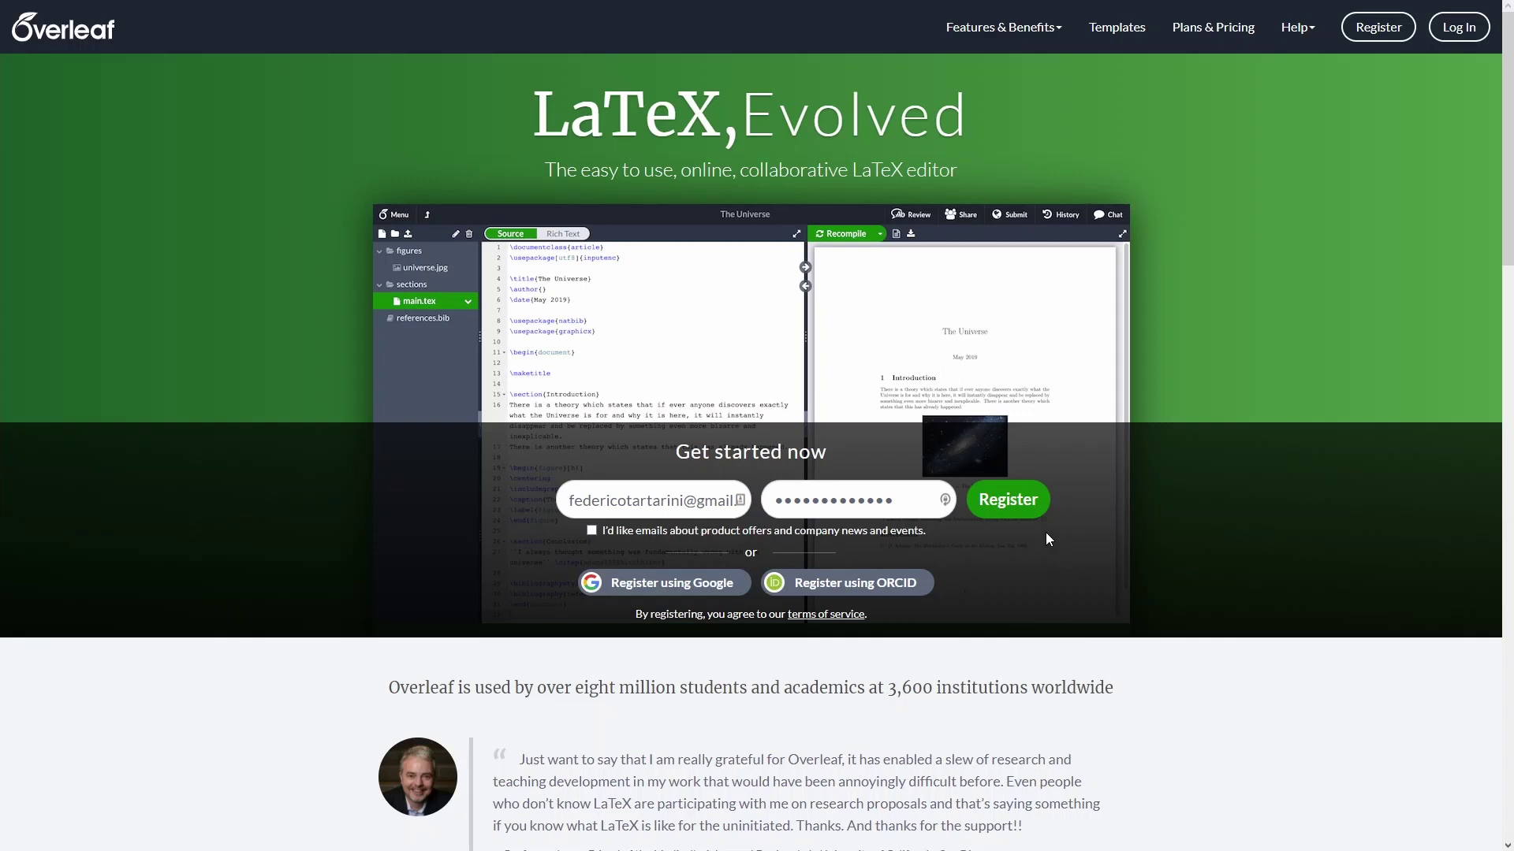
- Log in to Overleaf with the saved email credentials to reach the All Projects dashboard
left_click(1462, 29)
left_click(774, 254)
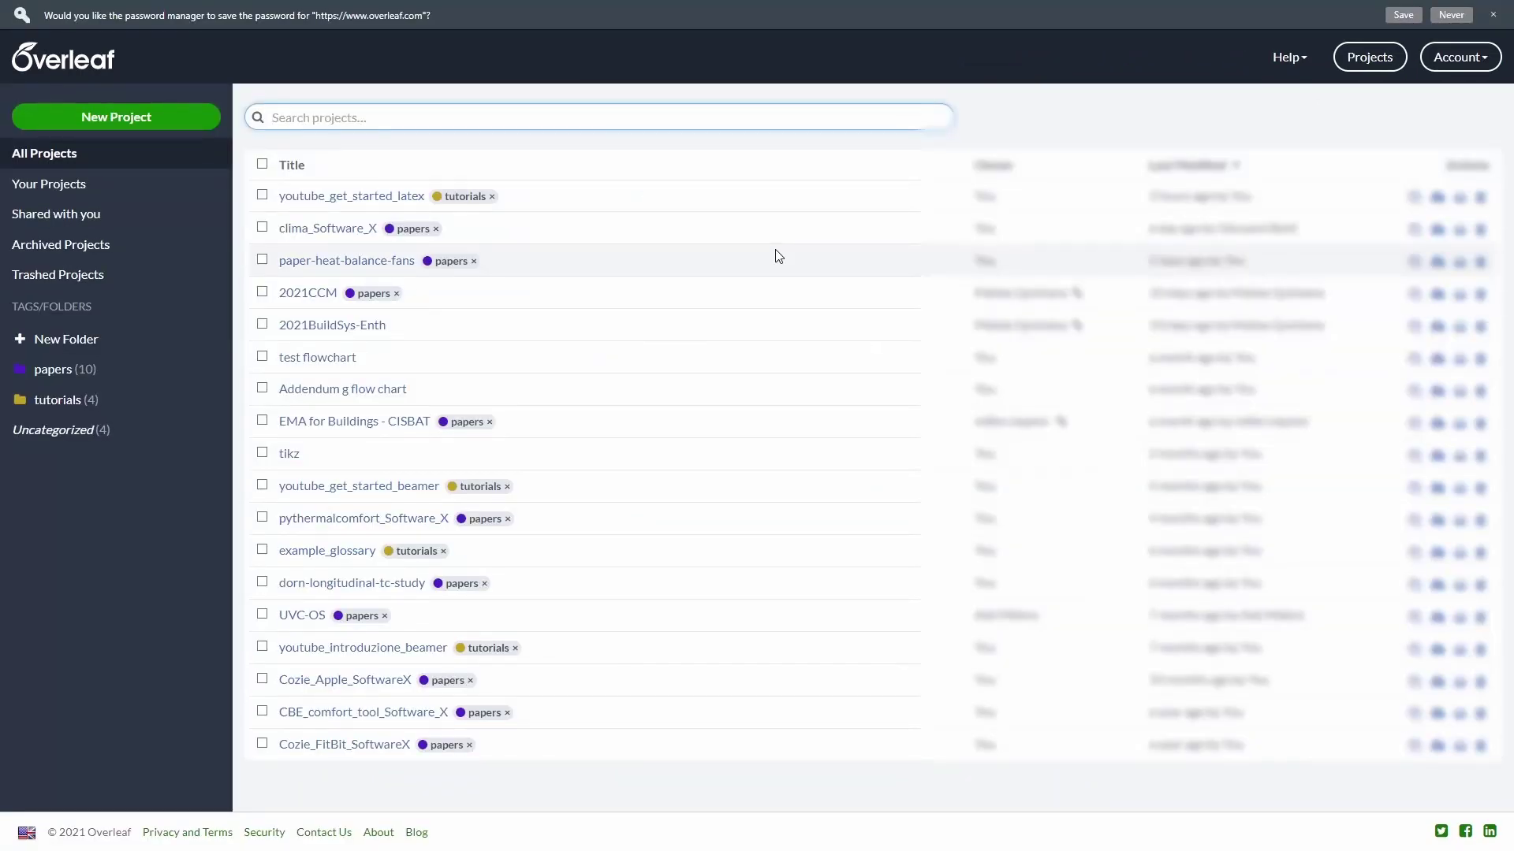
- Dismiss the browser's save-password bar and show the New Project options
left_click(1492, 15)
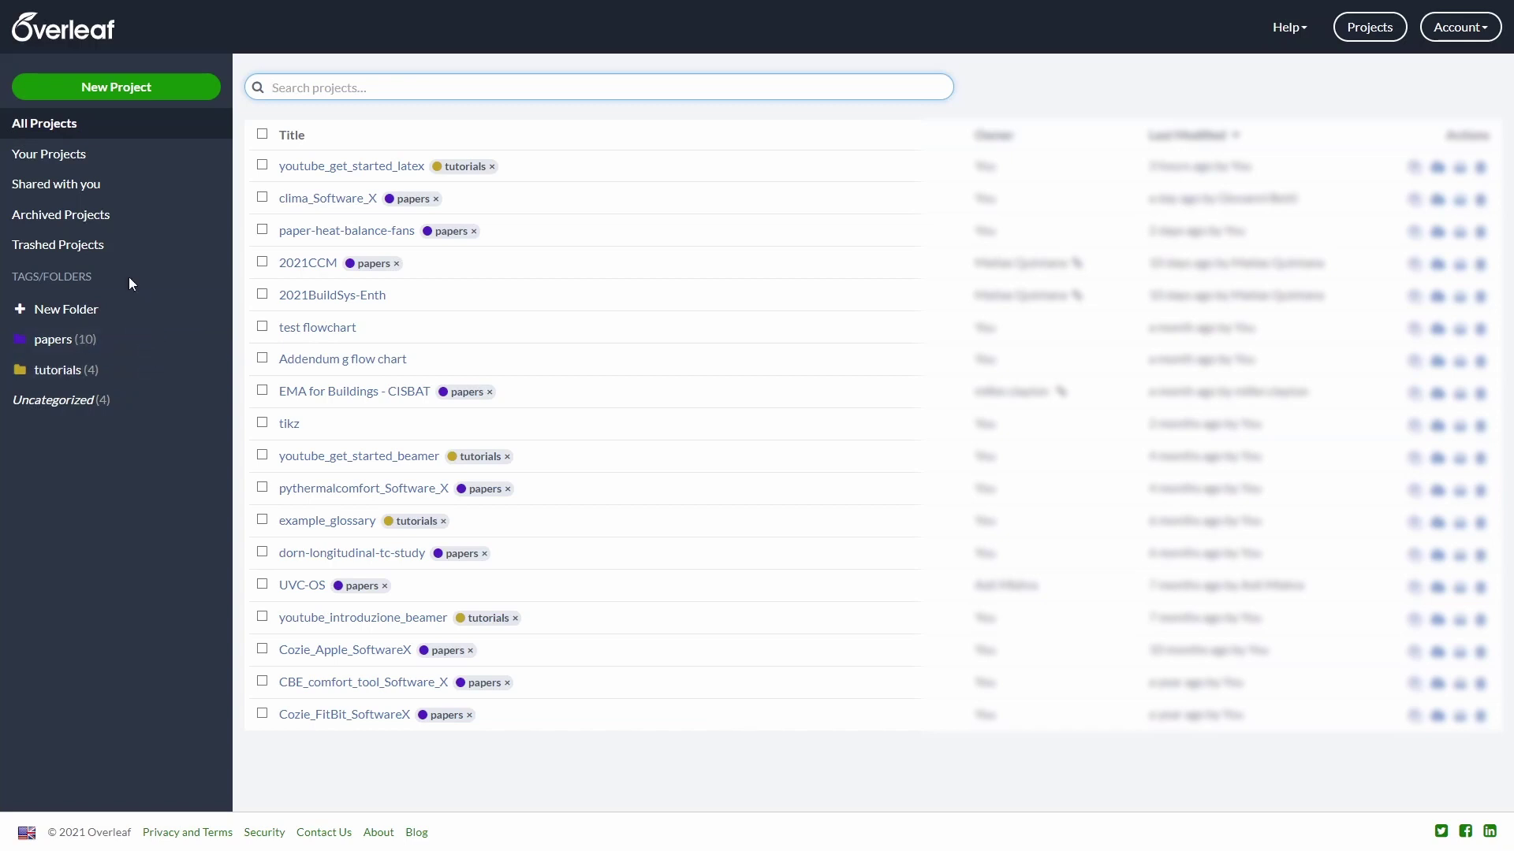
left_click(113, 101)
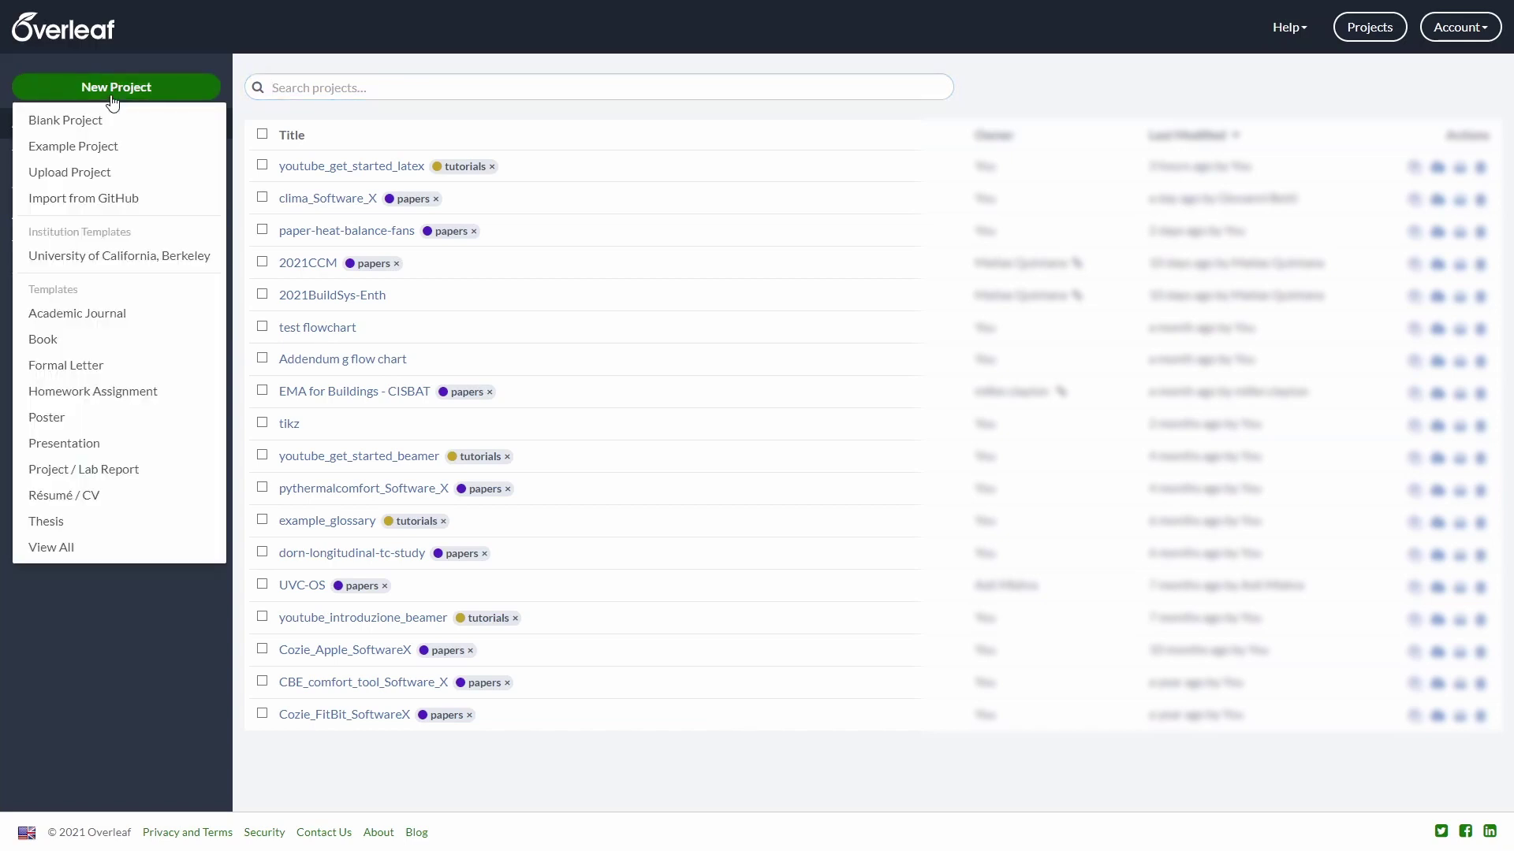
- Create an Example Project named 'youtube example'
left_click(113, 150)
type("youtube example")
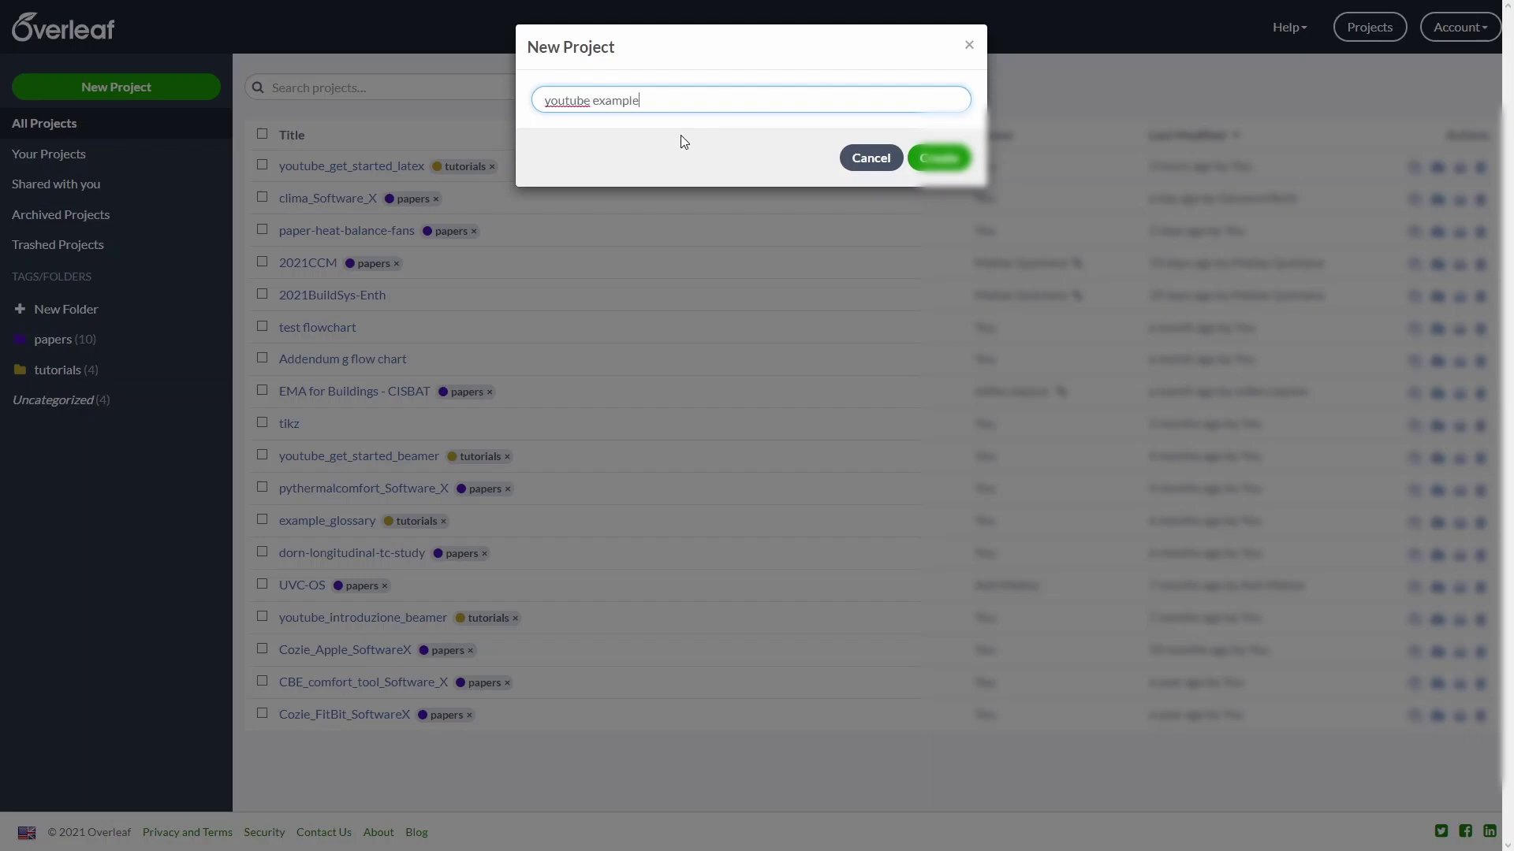
left_click(924, 158)
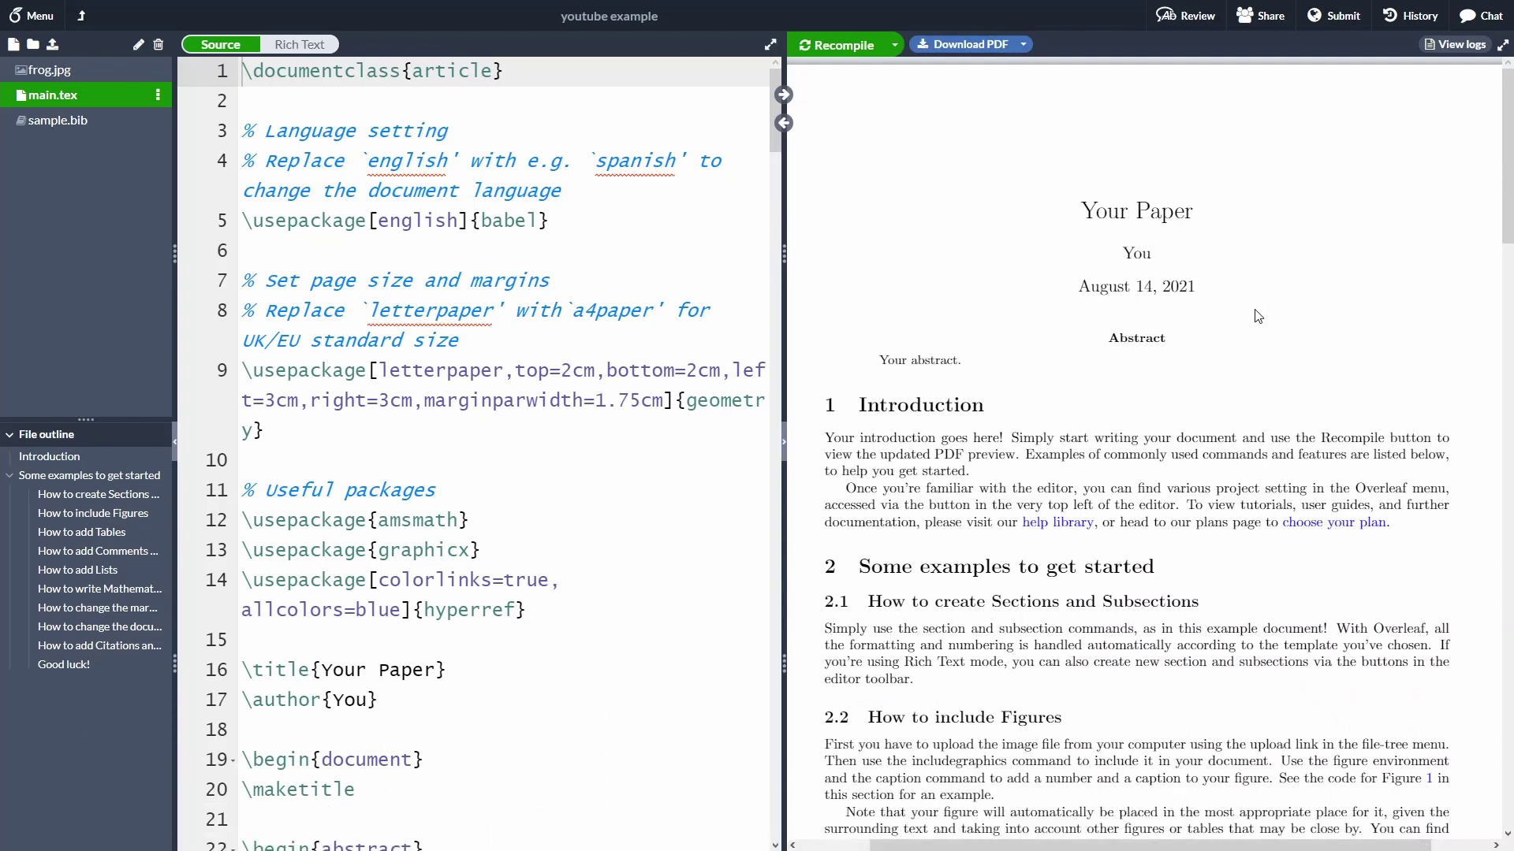
- Scroll the PDF preview down to Figure 1 showing the frog
scroll(1257, 315, "down", 2)
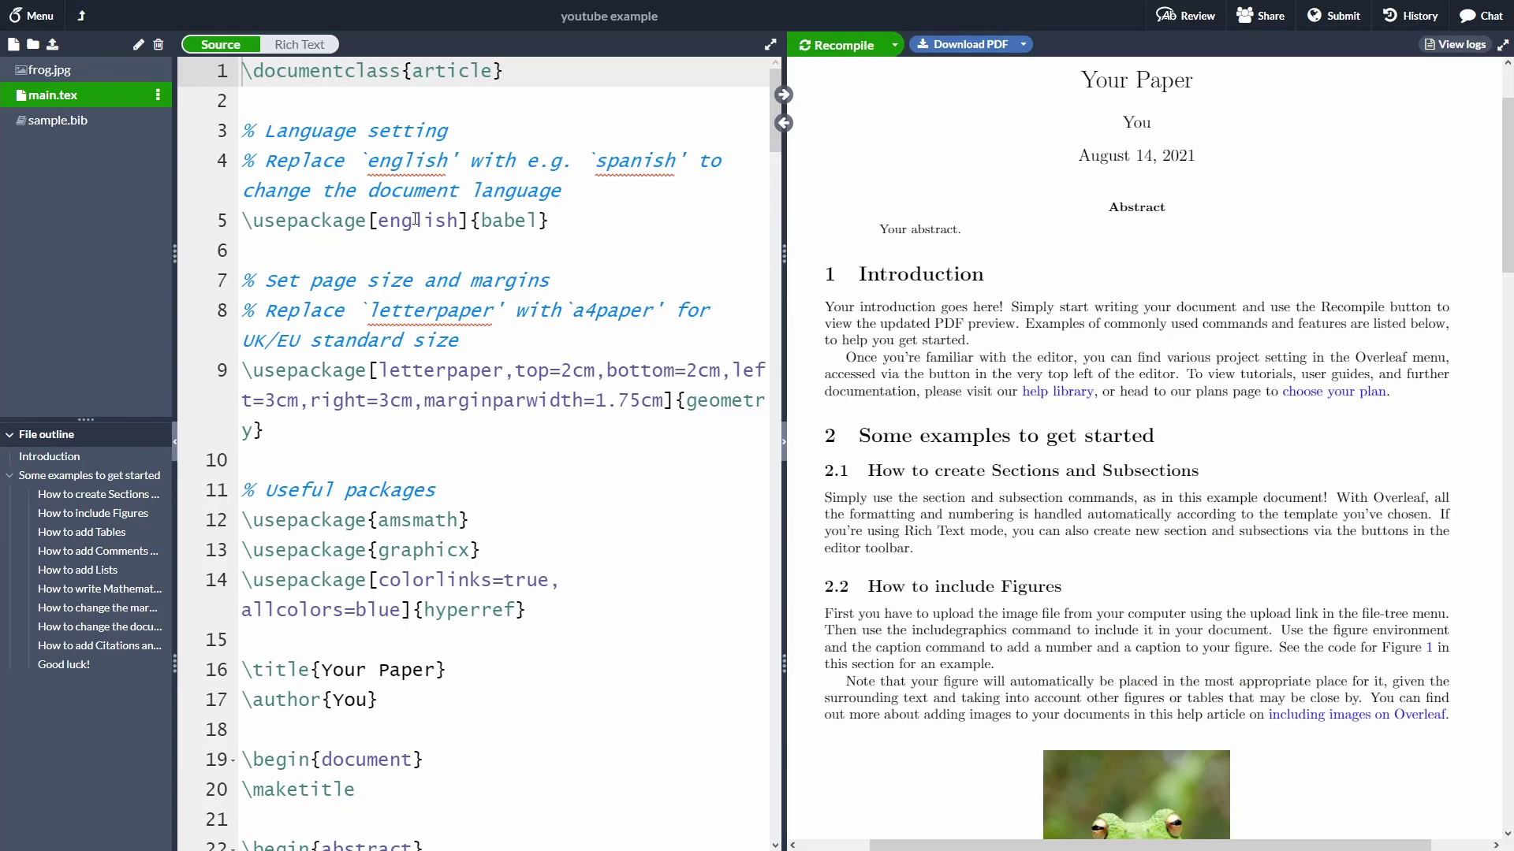
scroll(1132, 281, "down", 6)
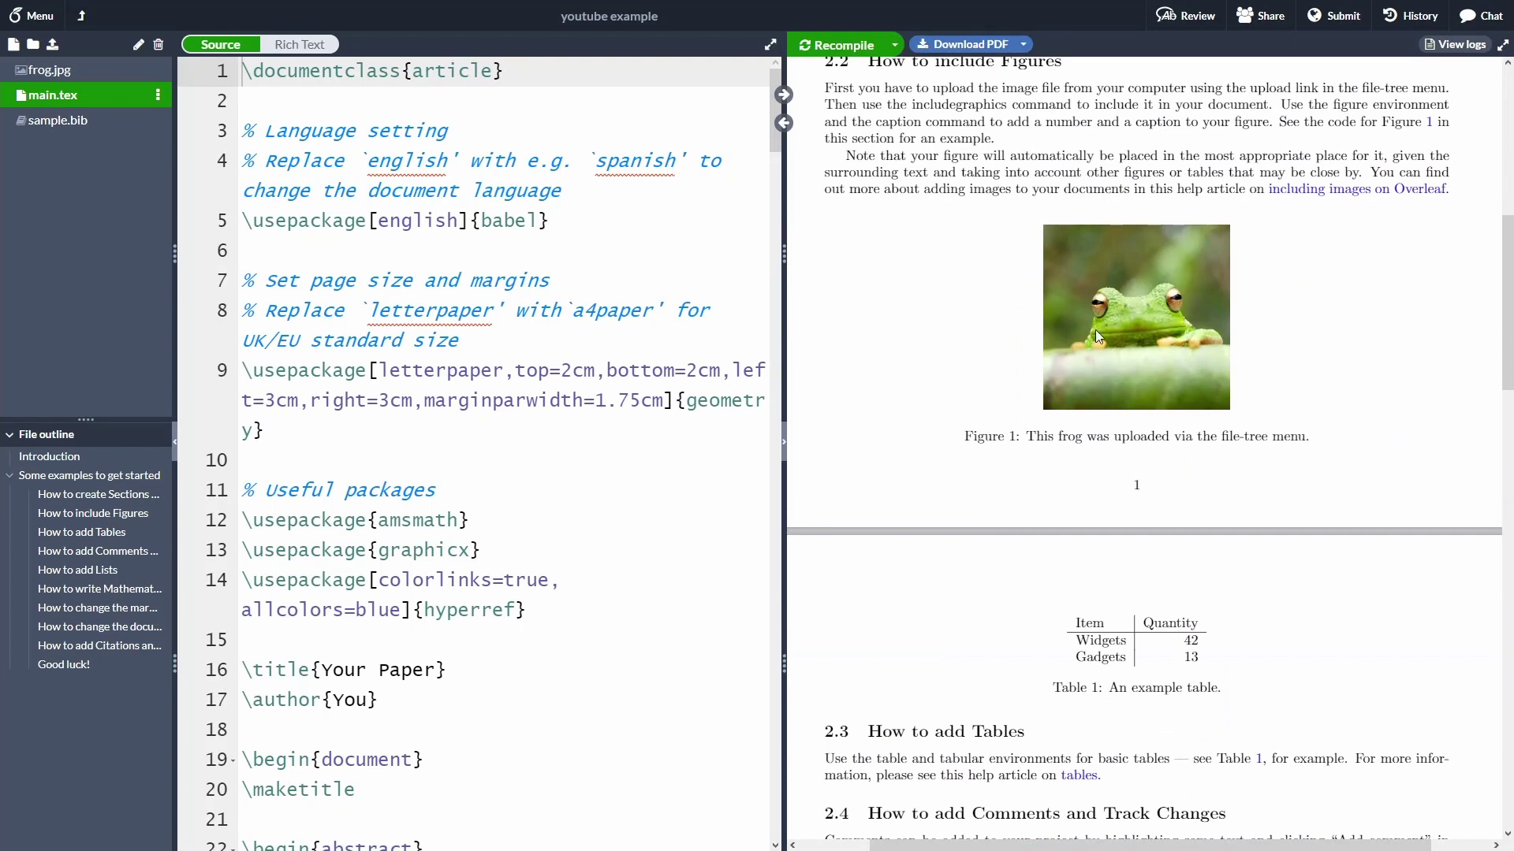
- Insert 'green' before 'frog' in the Figure 1 caption on line 47
double_click(1102, 439)
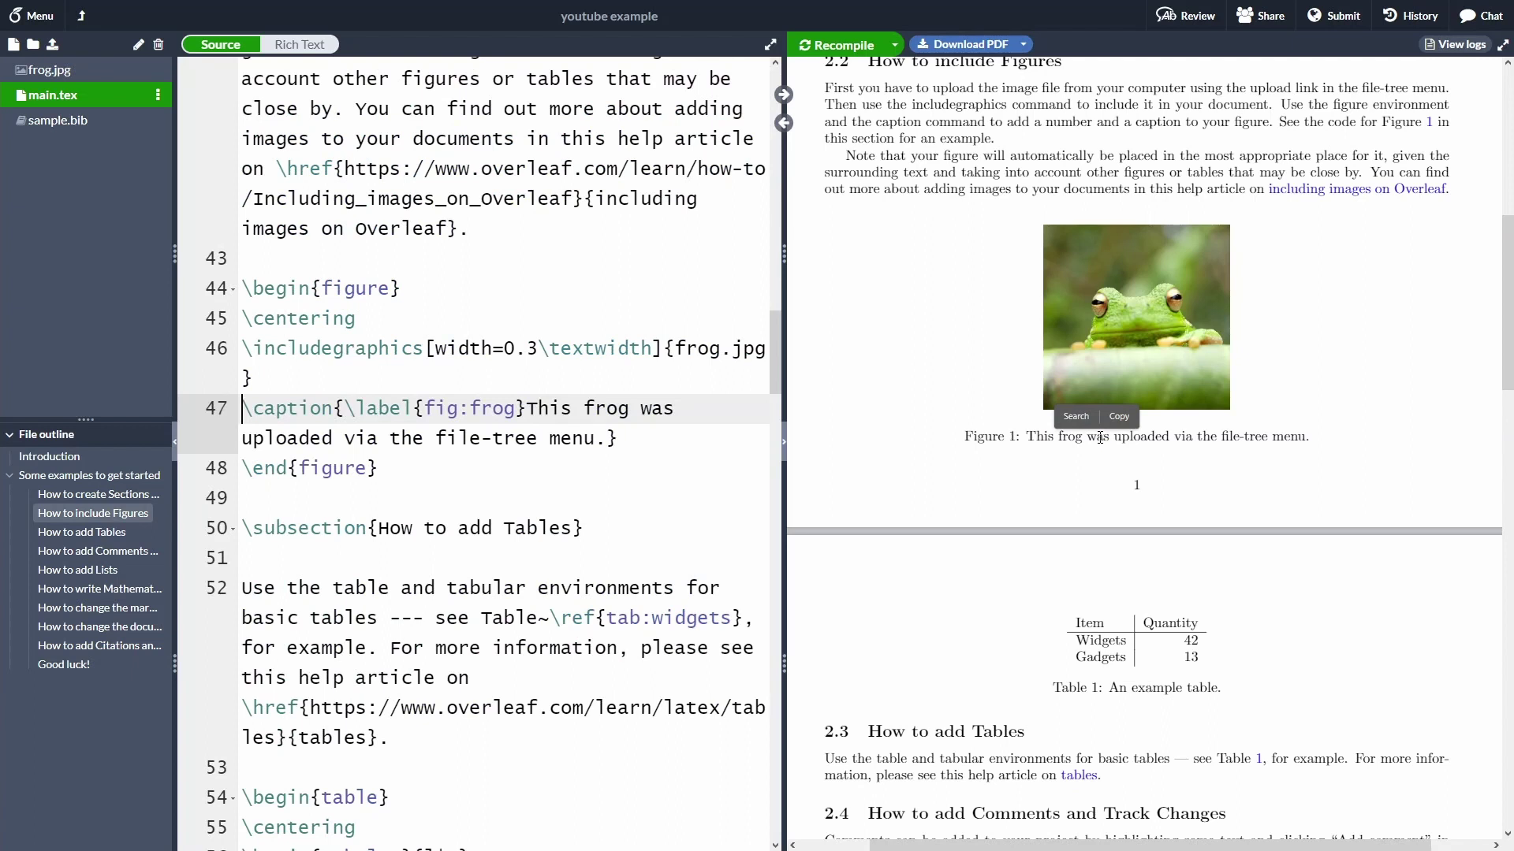
left_click(583, 409)
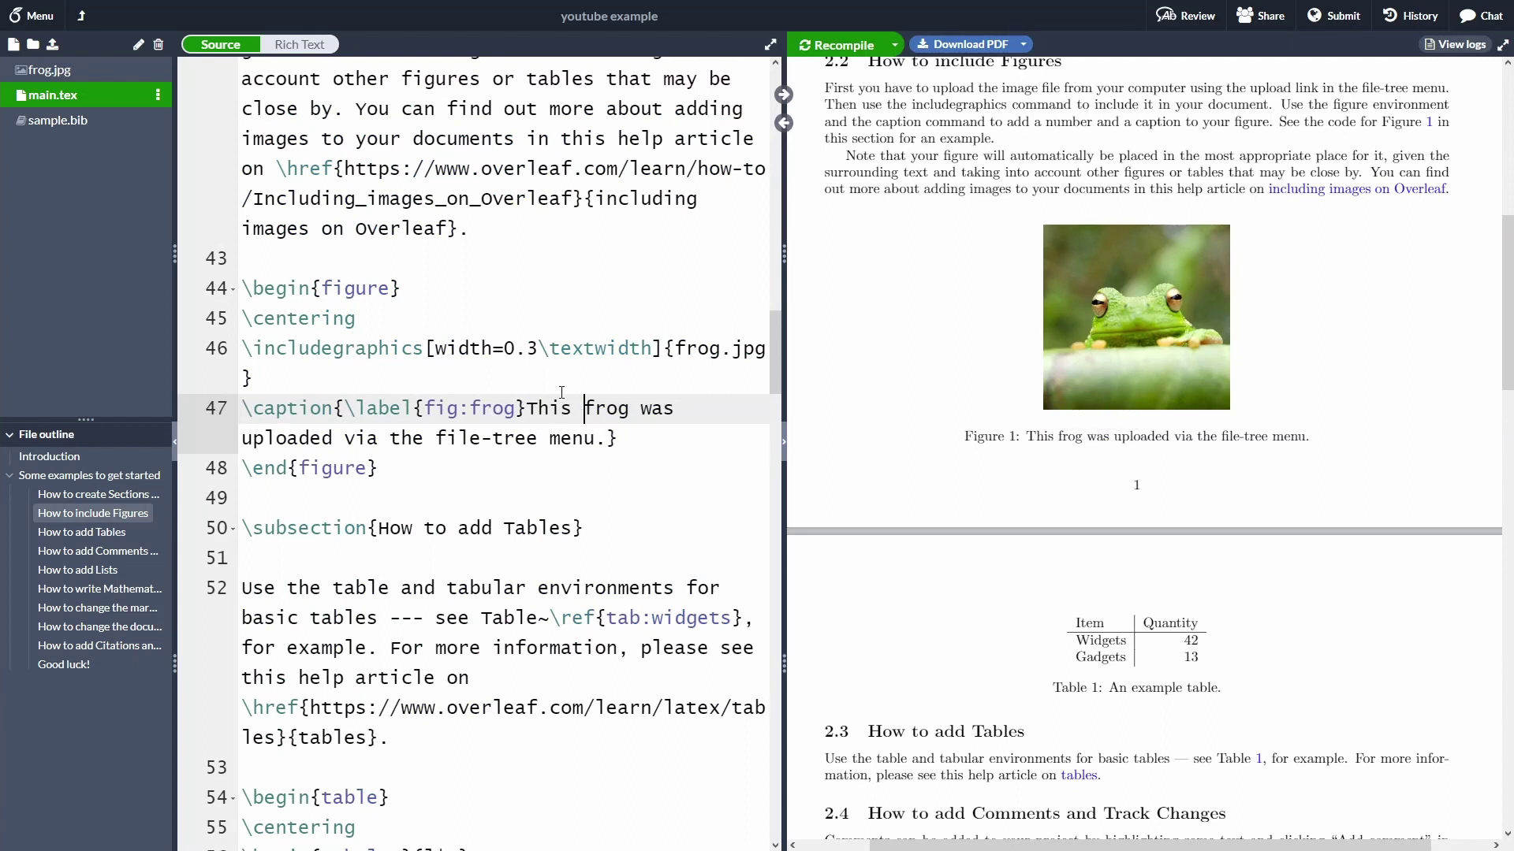
type("green")
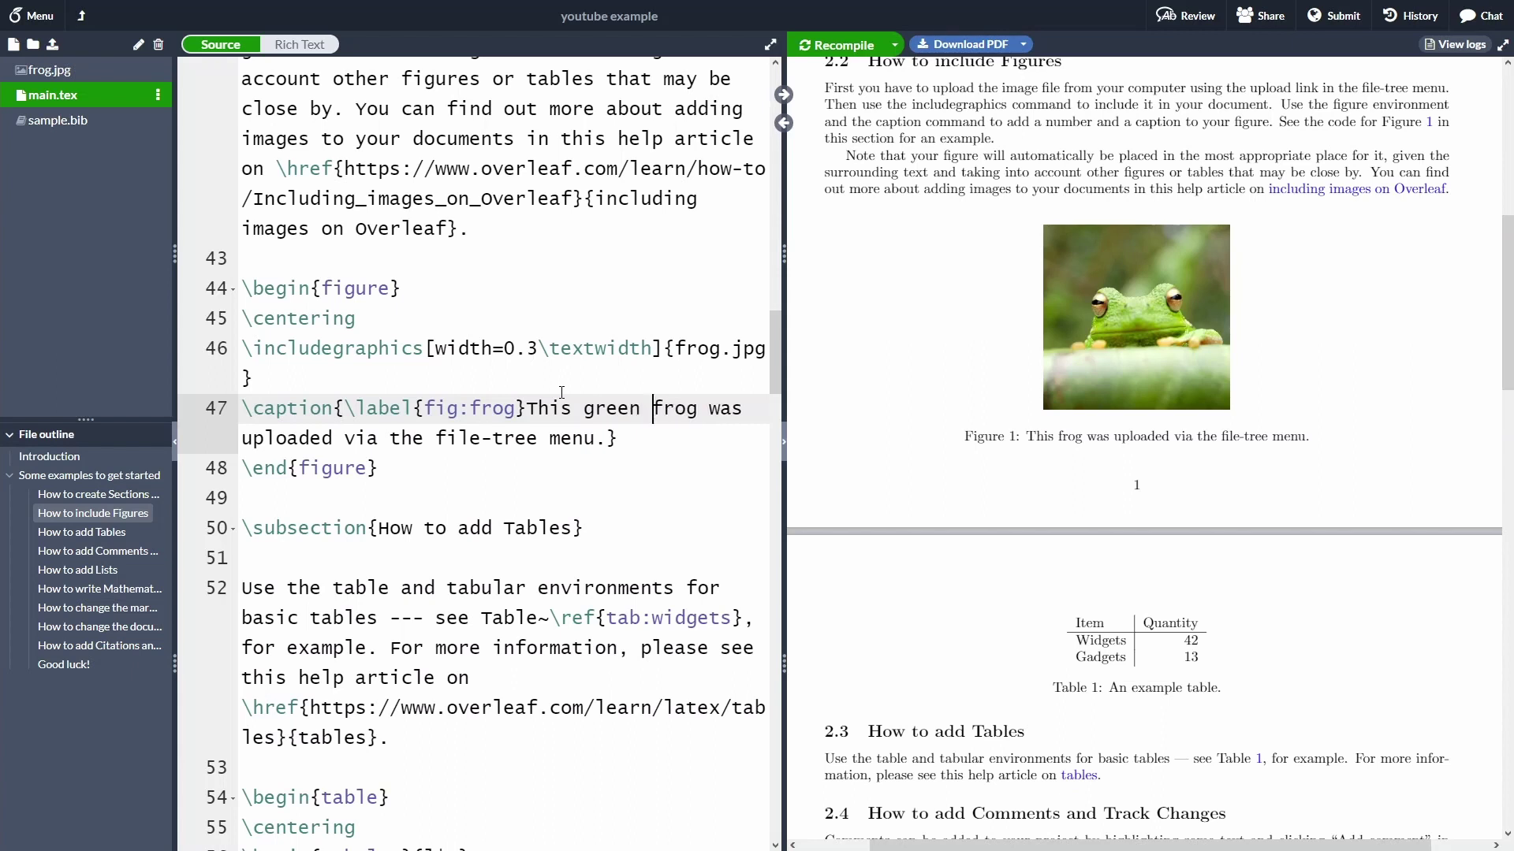
- Recompile the PDF and sync the preview to the line 42 paragraph
left_click(841, 47)
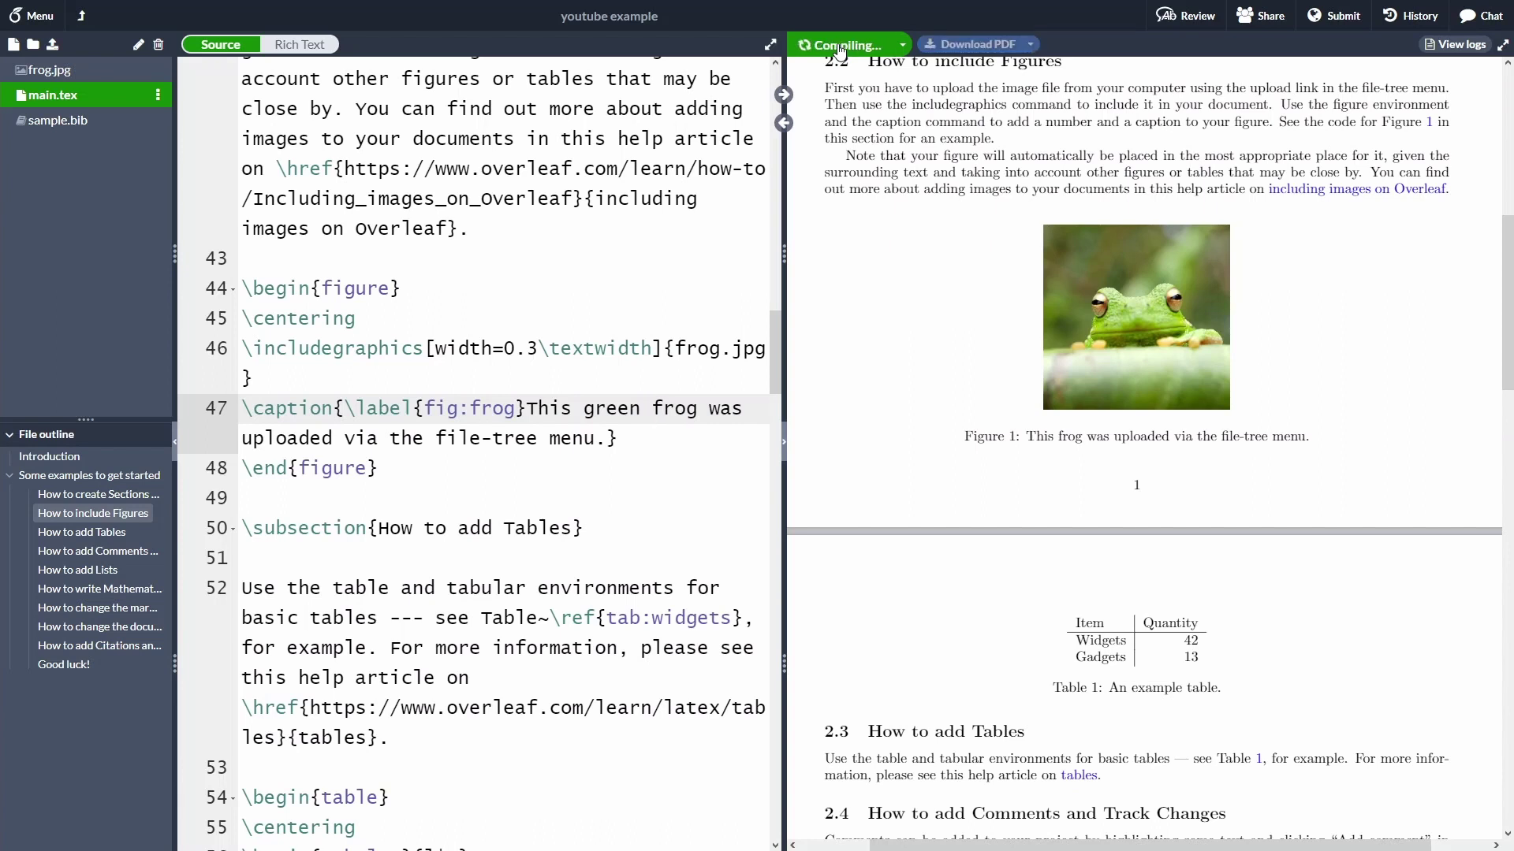
left_click(551, 139)
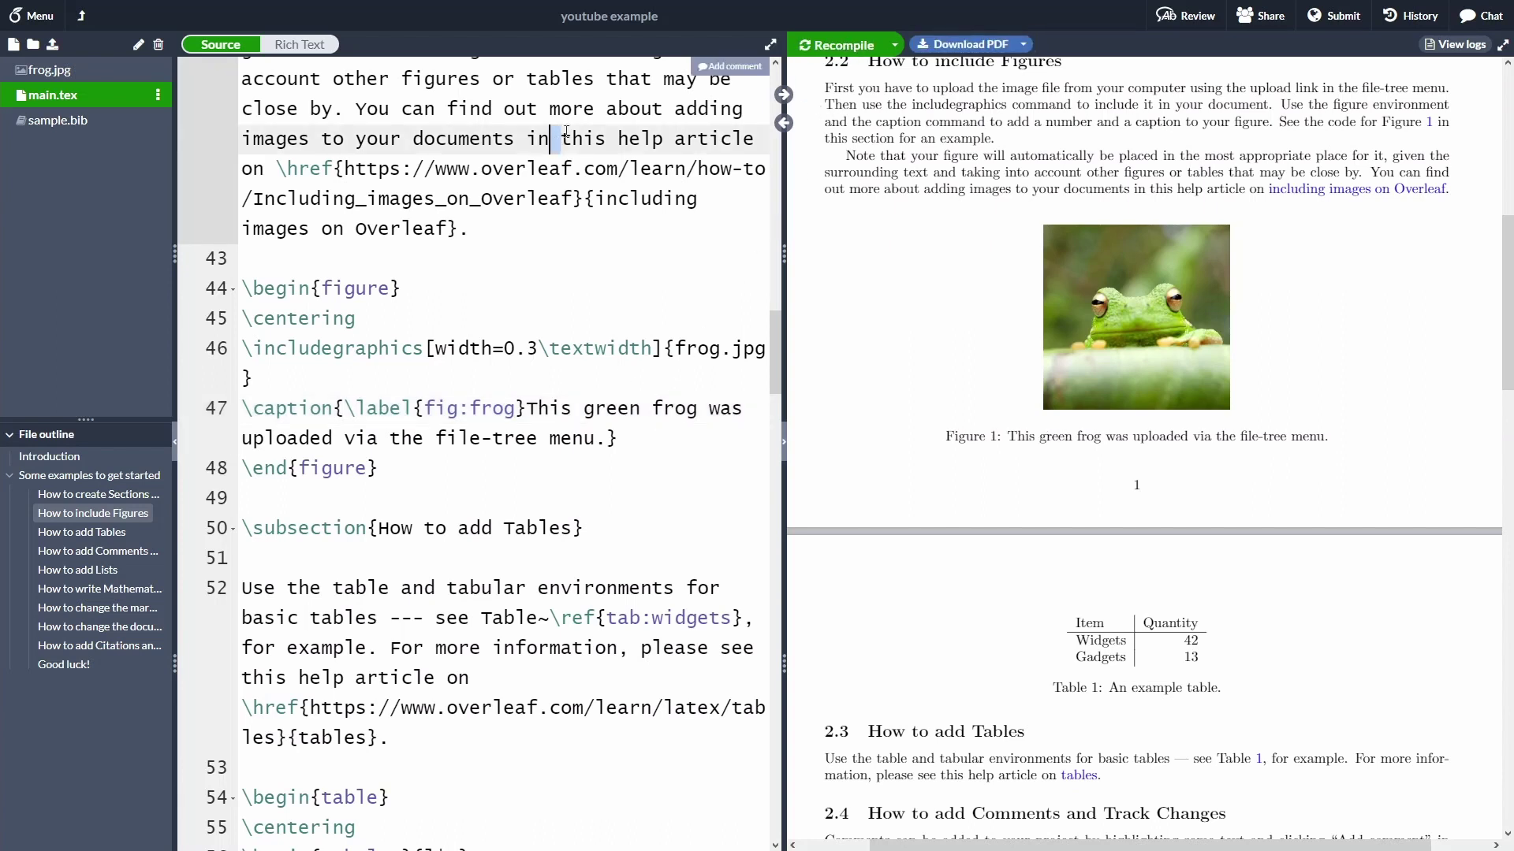
left_click(784, 96)
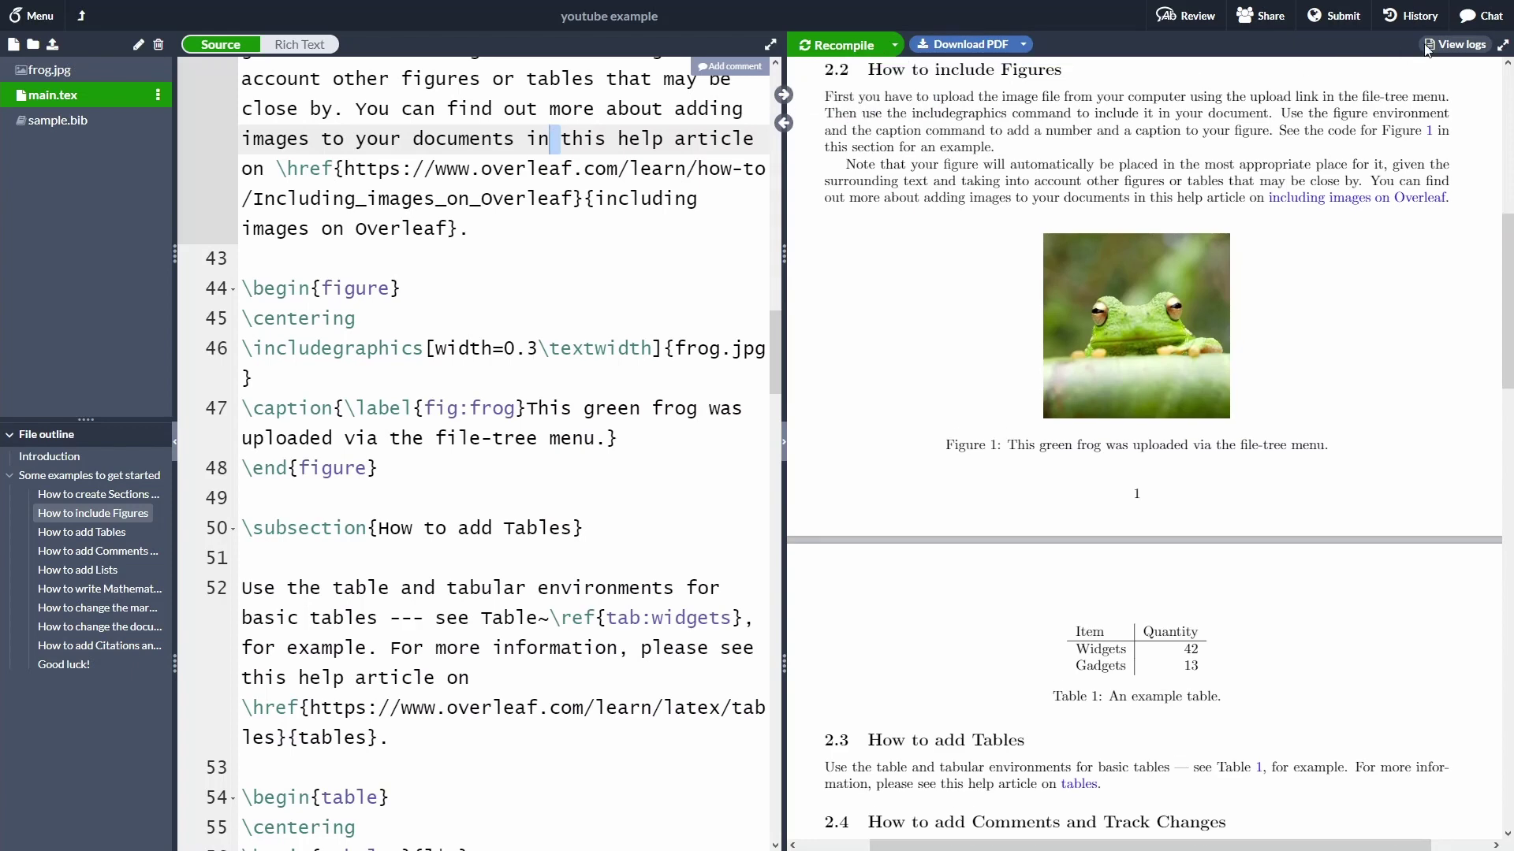
- Check the empty project chat, close it, and bring up the project History
left_click(1488, 19)
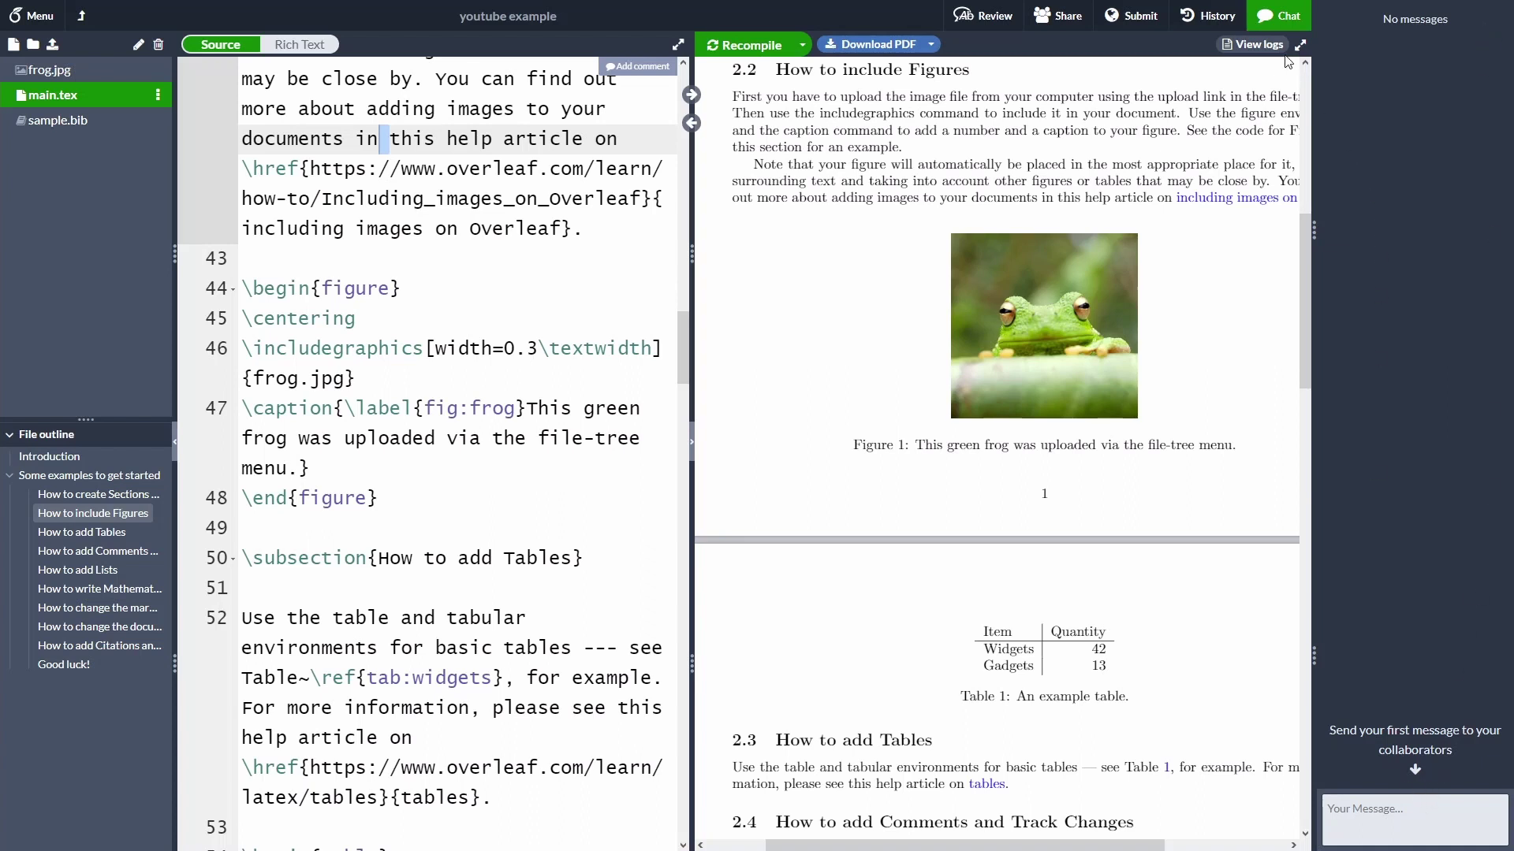
left_click(1285, 24)
left_click(1412, 17)
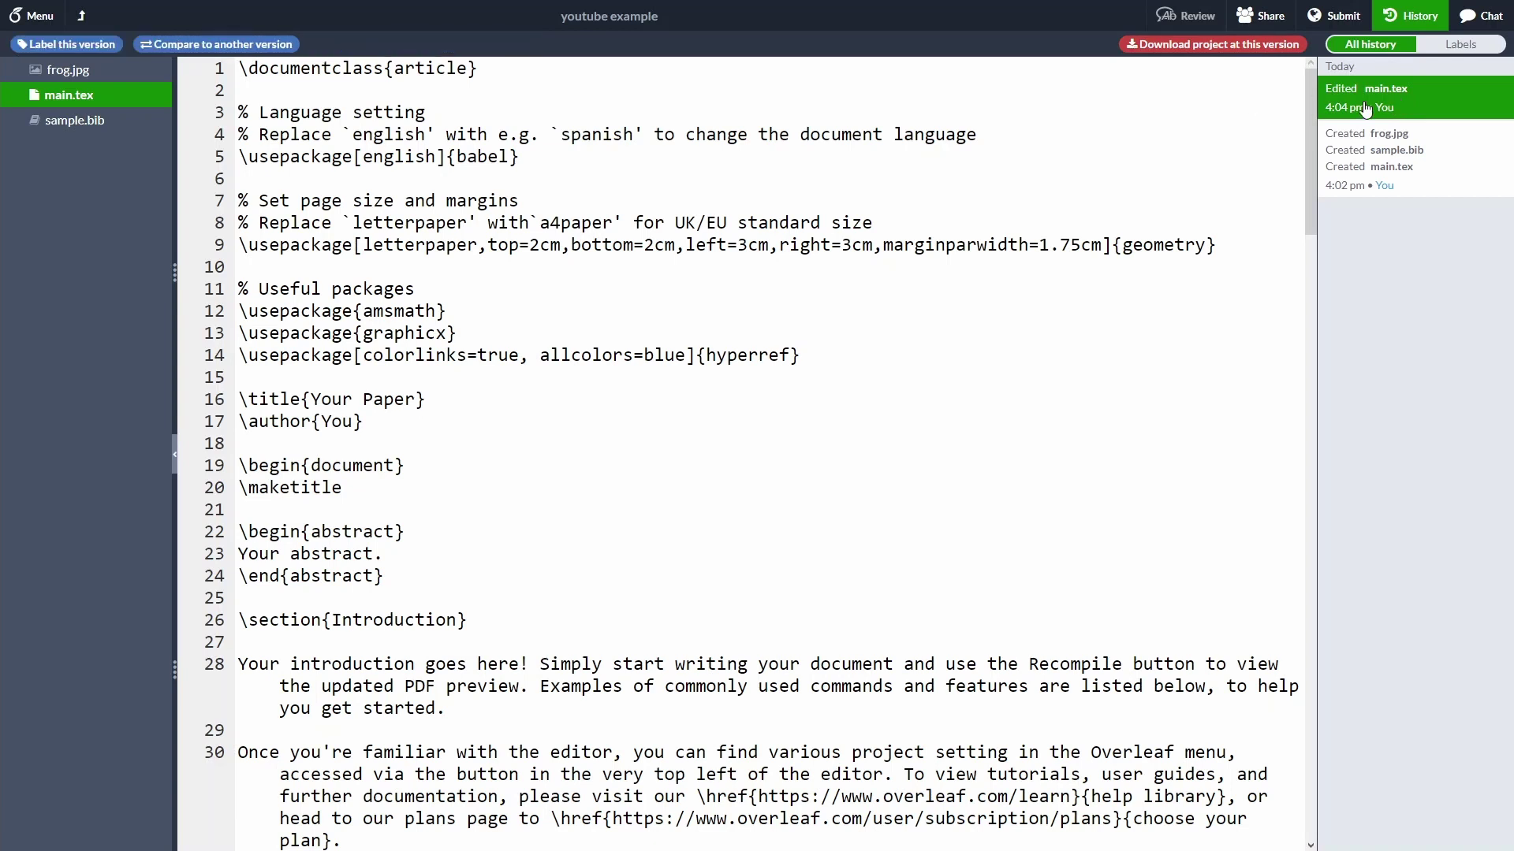
- Inspect the latest main.tex diff and the original 4:02 pm version, then exit History
left_click(263, 47)
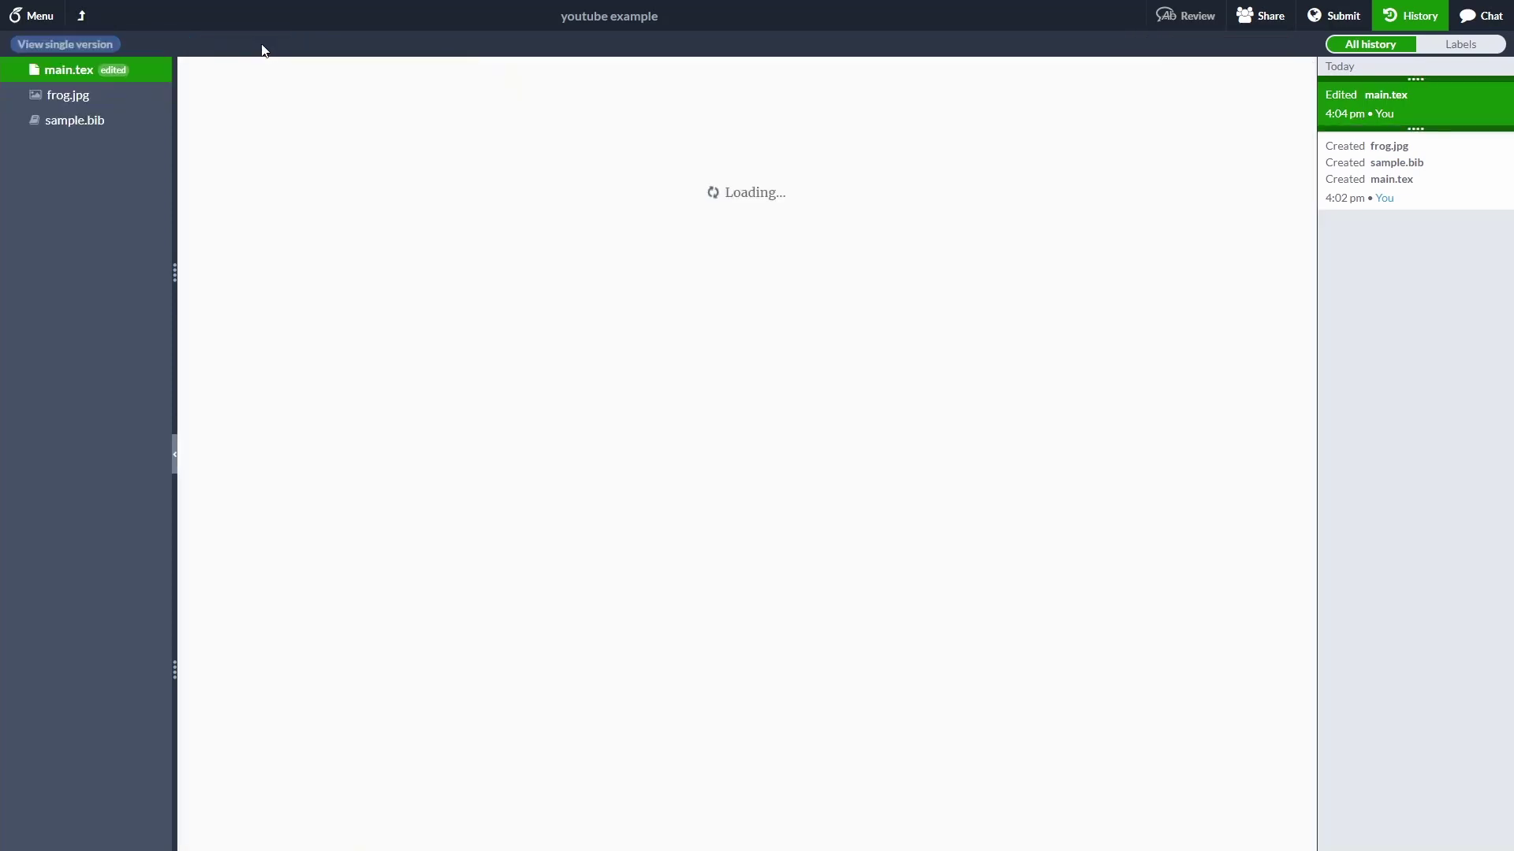
mouse_move(554, 471)
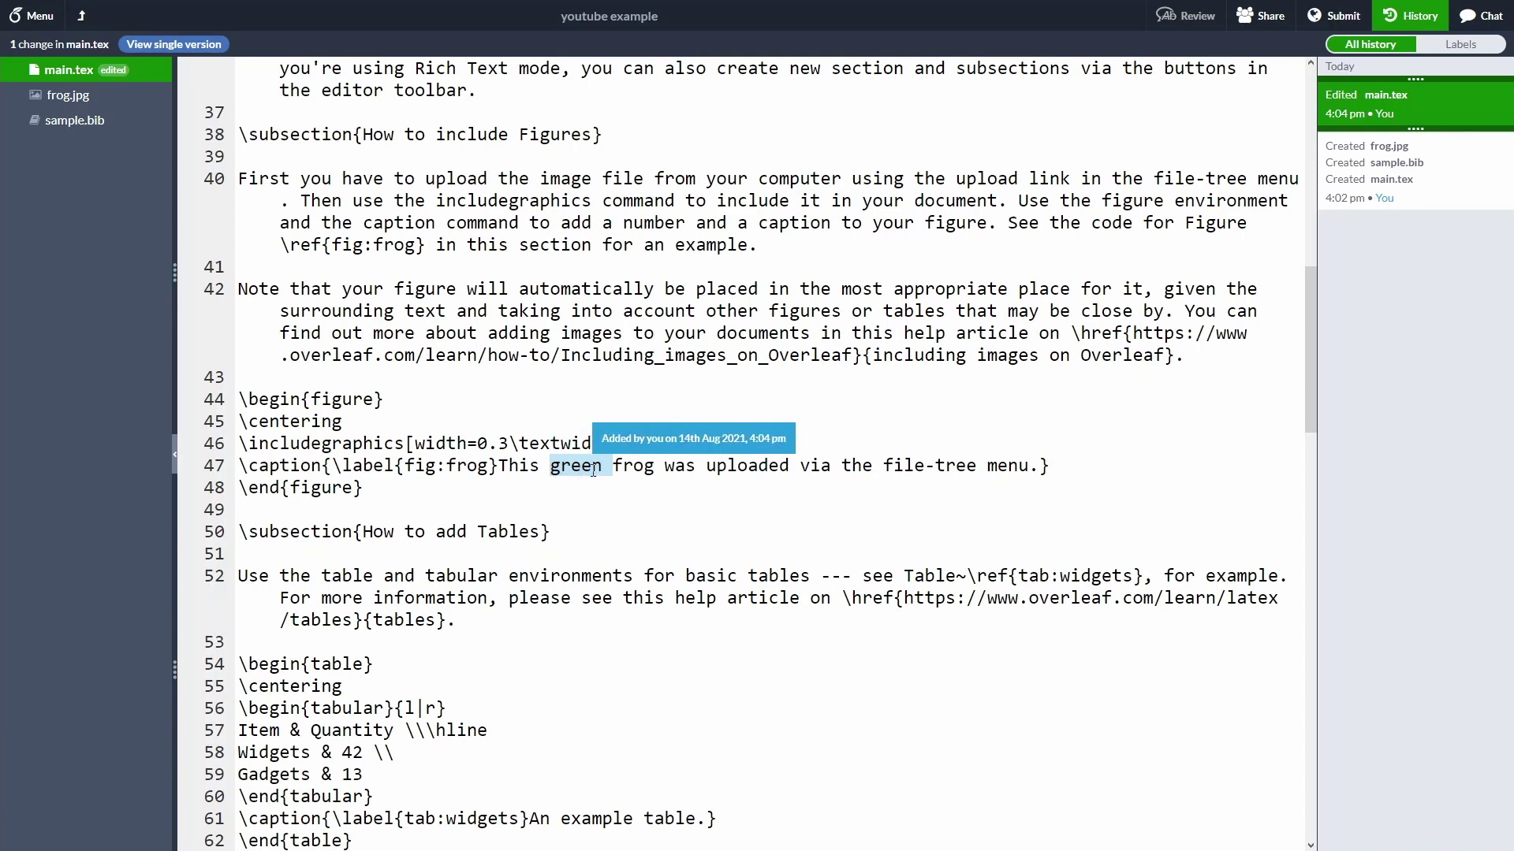
left_click(186, 47)
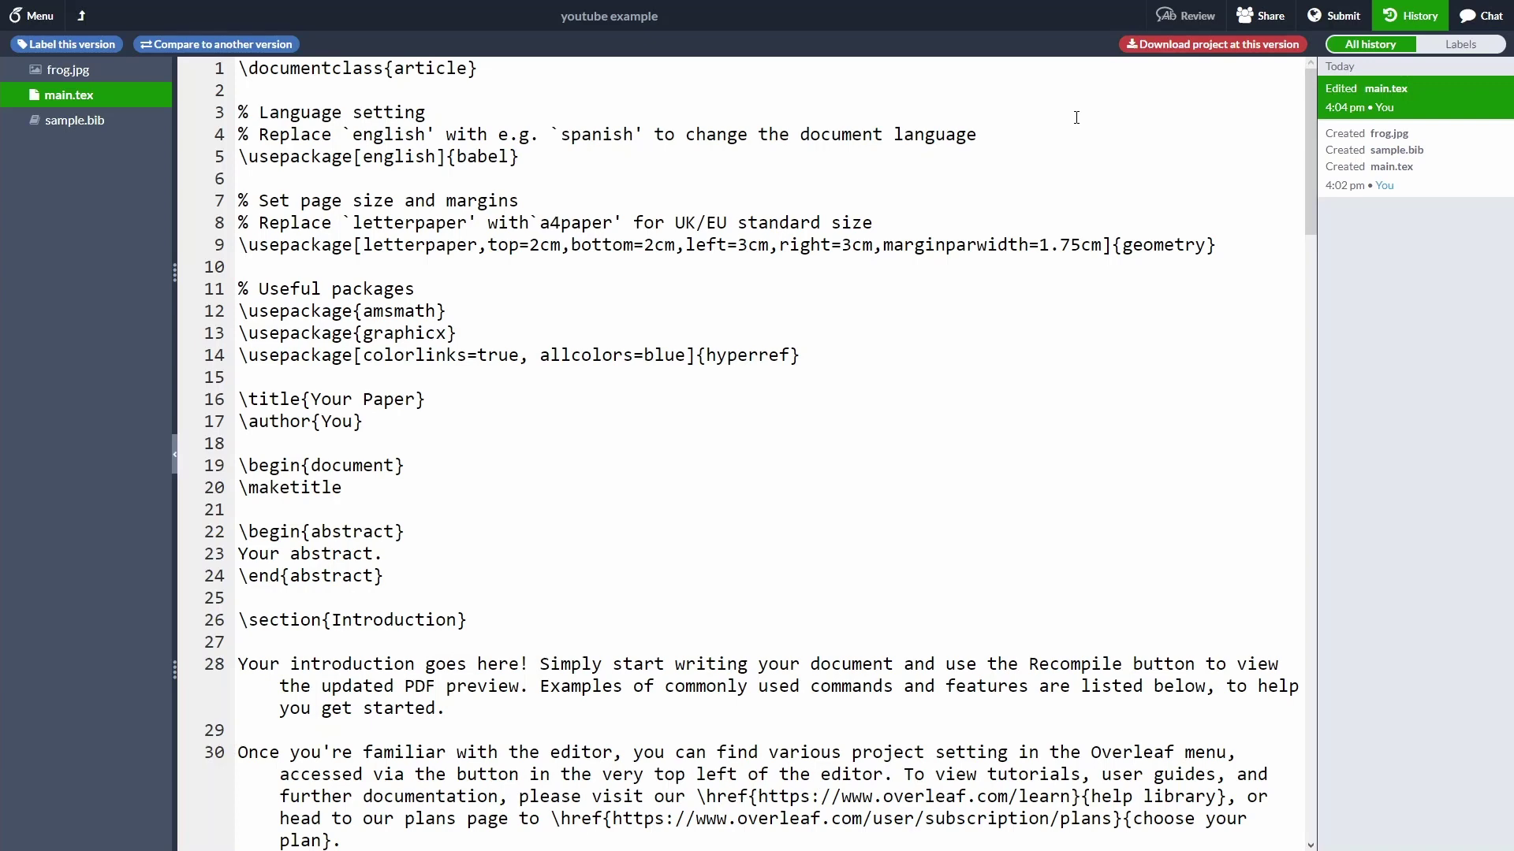
left_click(1388, 170)
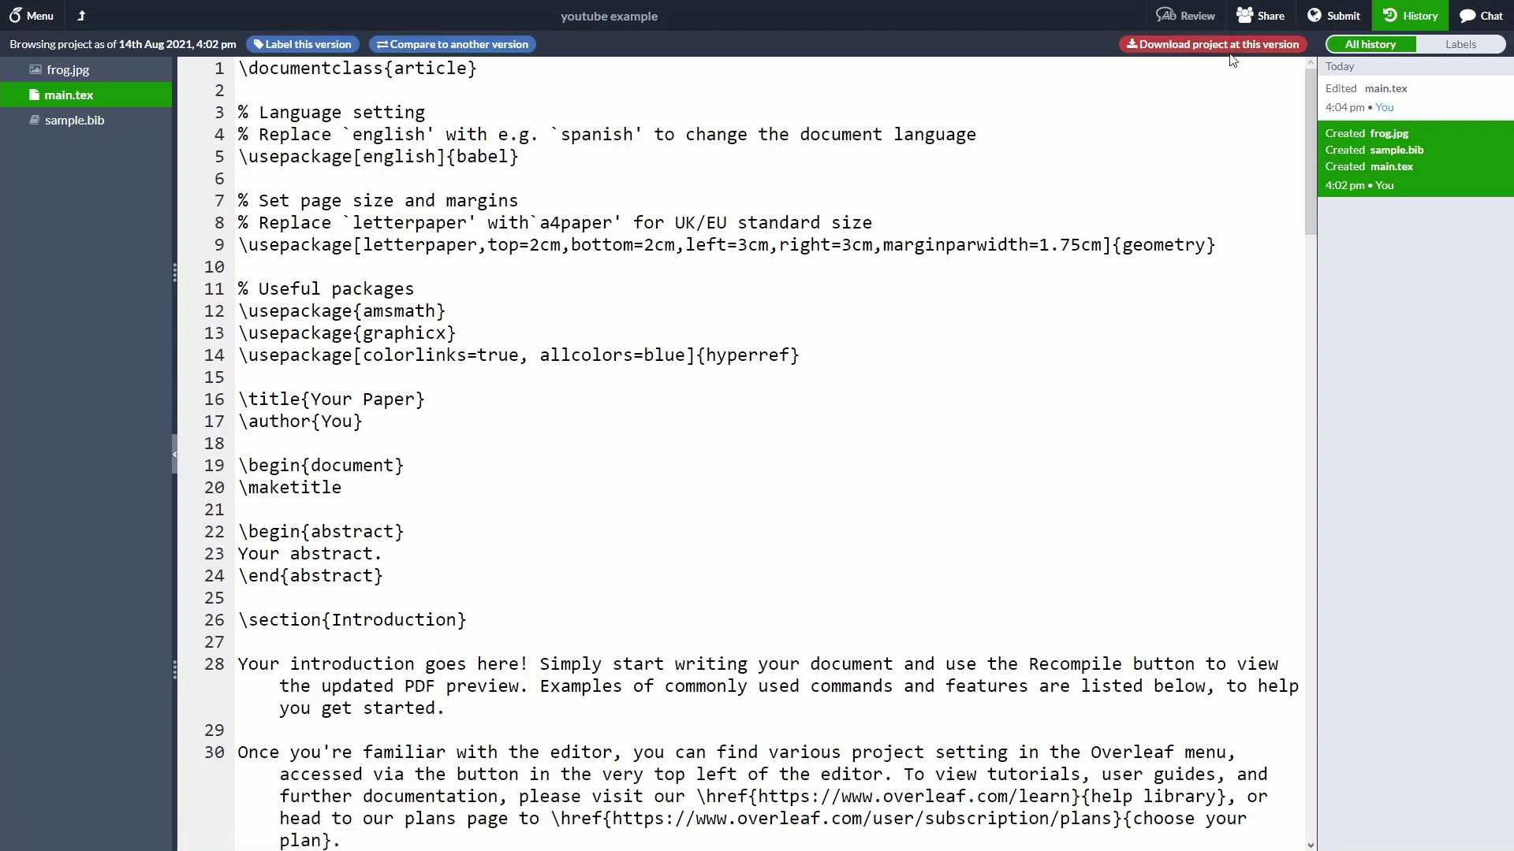
left_click(1408, 19)
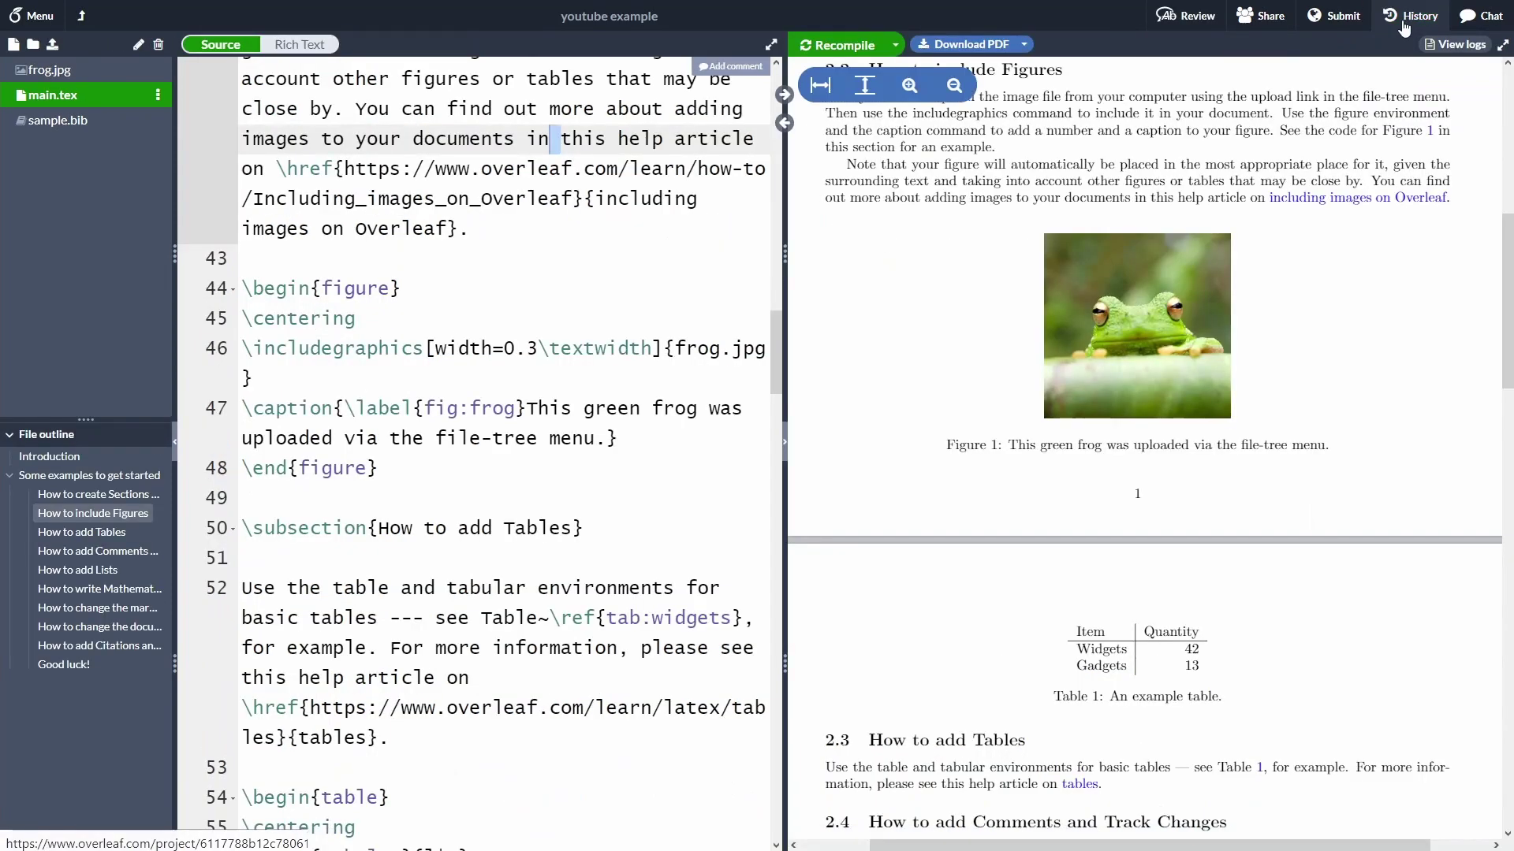
left_click(1343, 23)
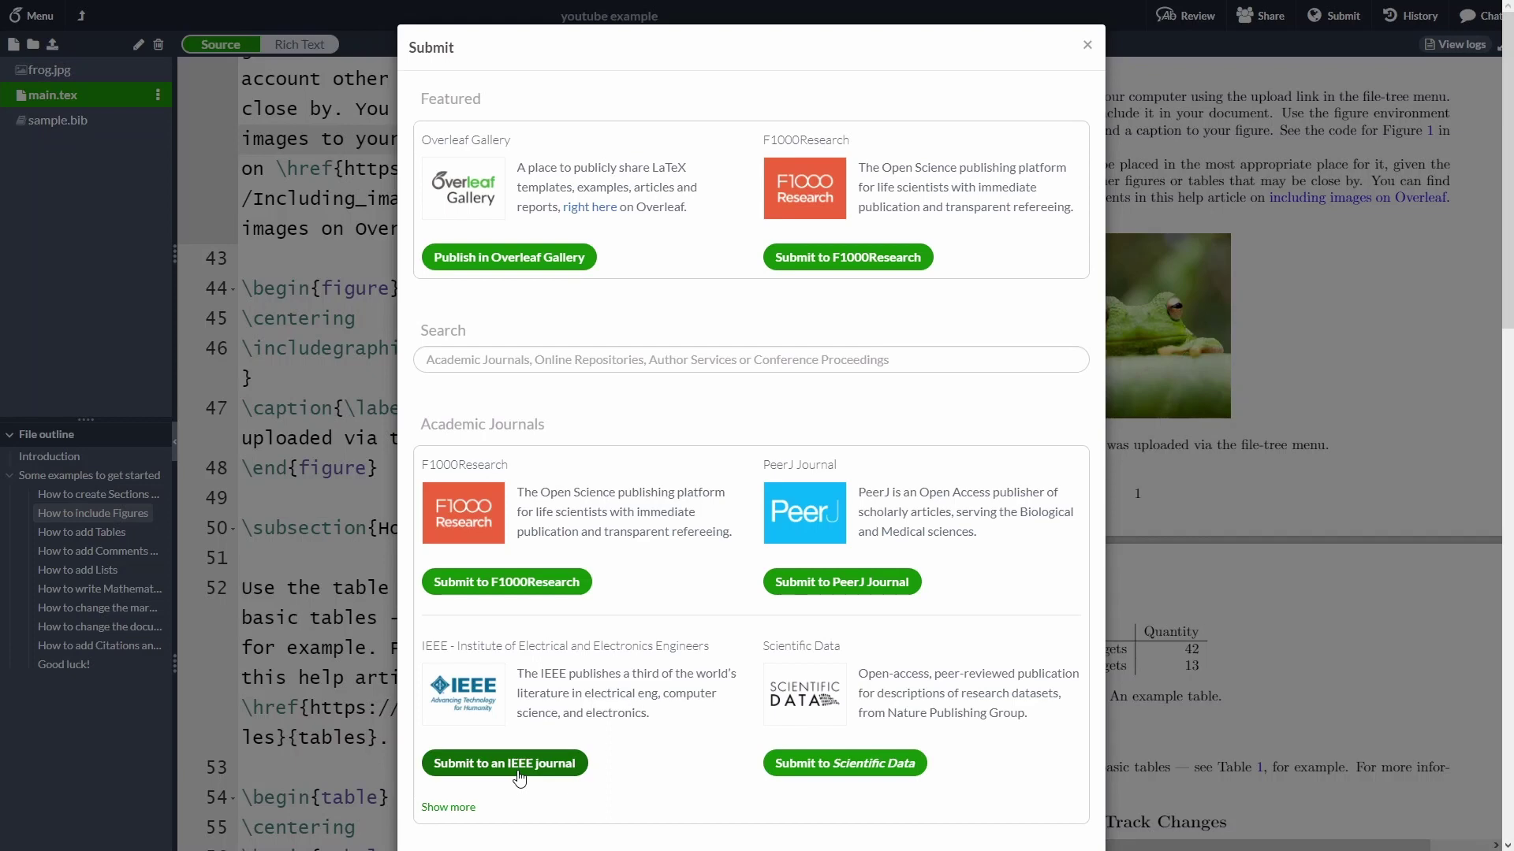
key("Escape")
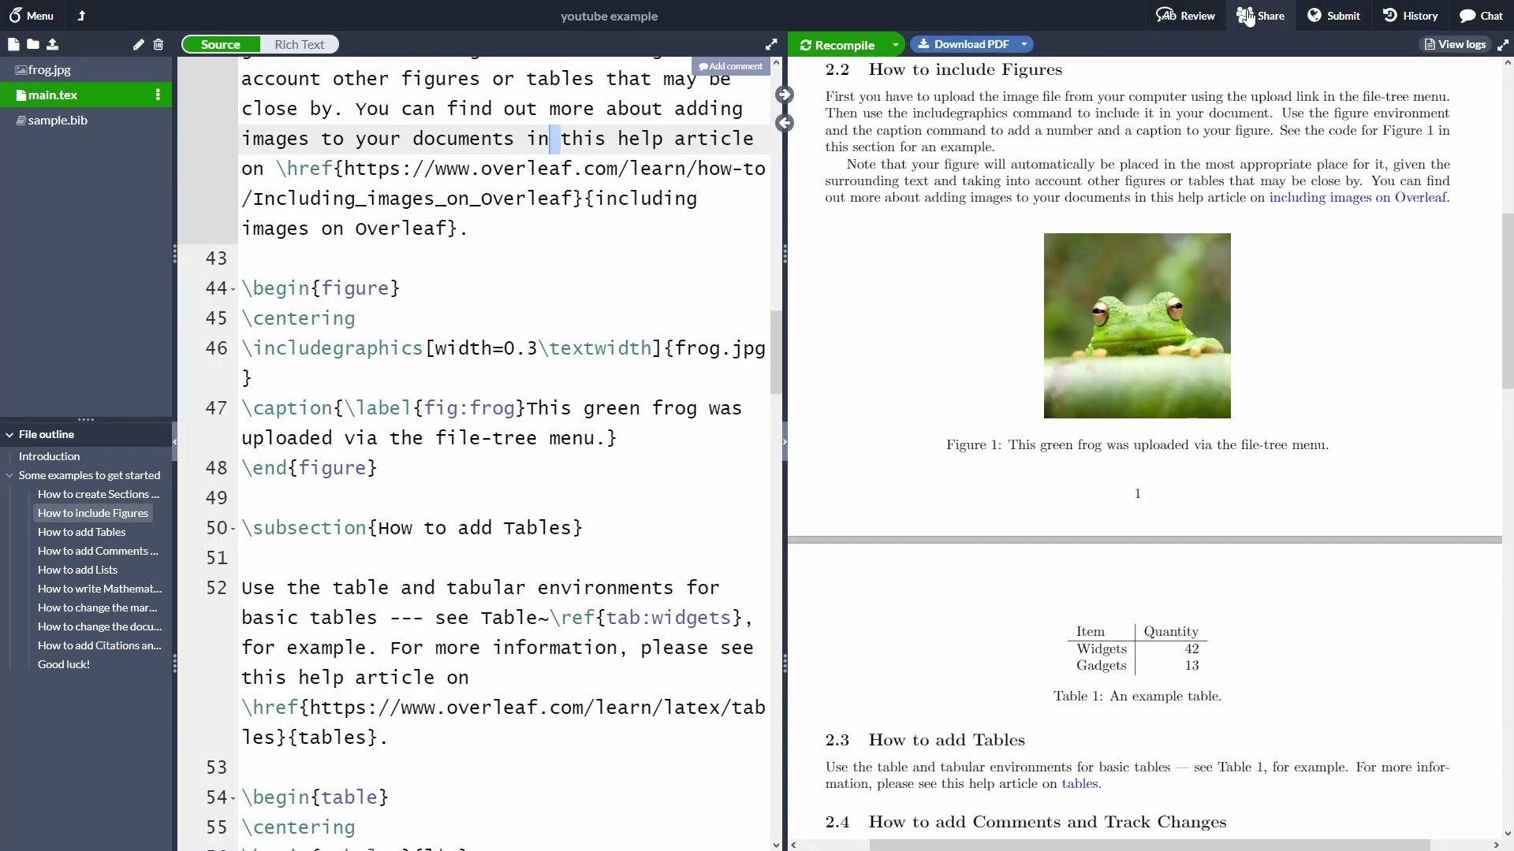
left_click(1248, 17)
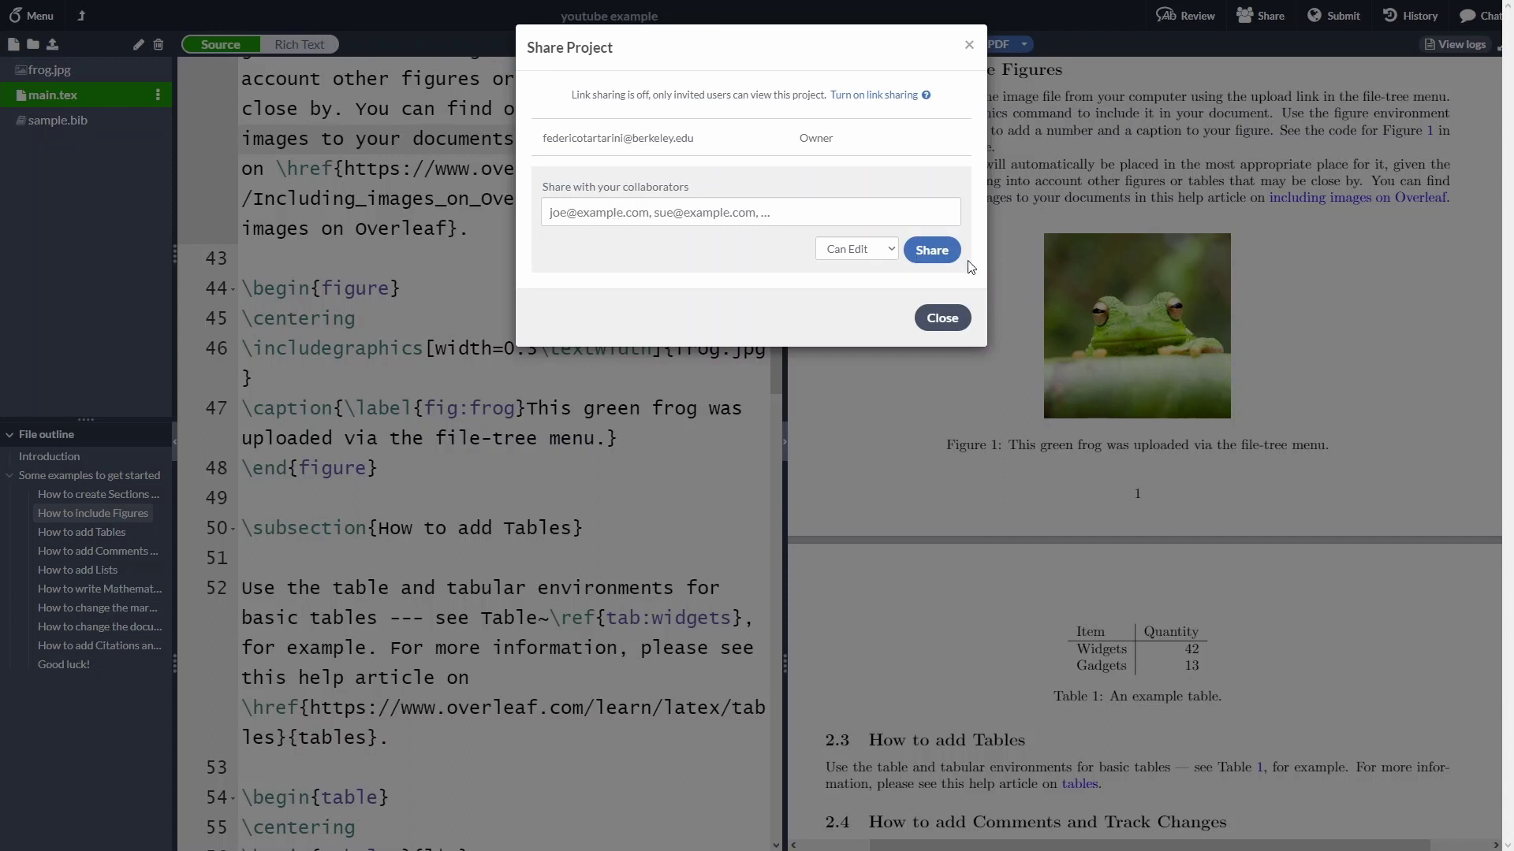
left_click(891, 252)
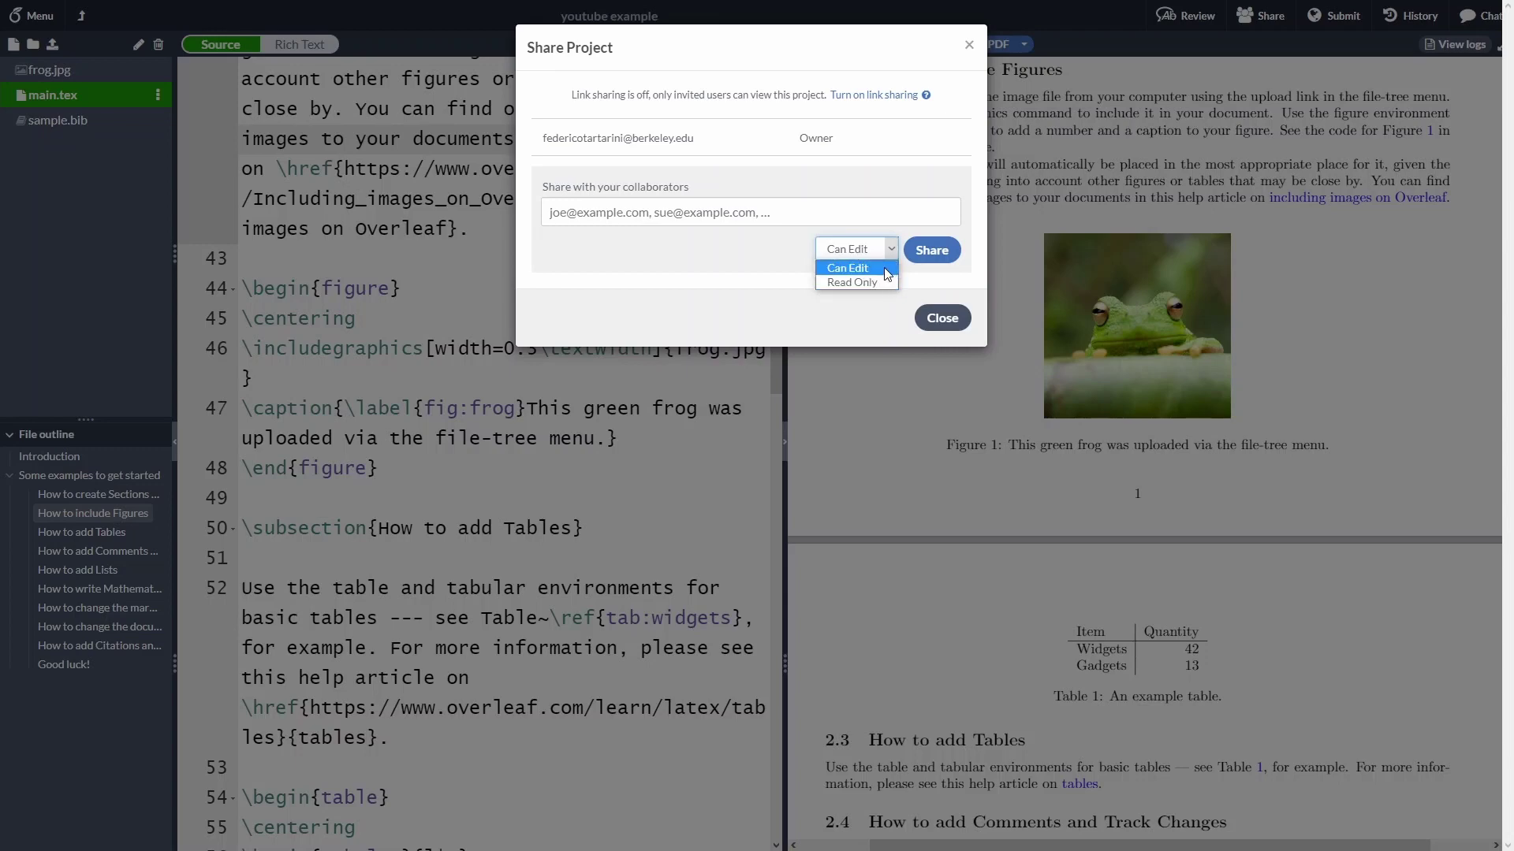
left_click(938, 315)
left_click(940, 316)
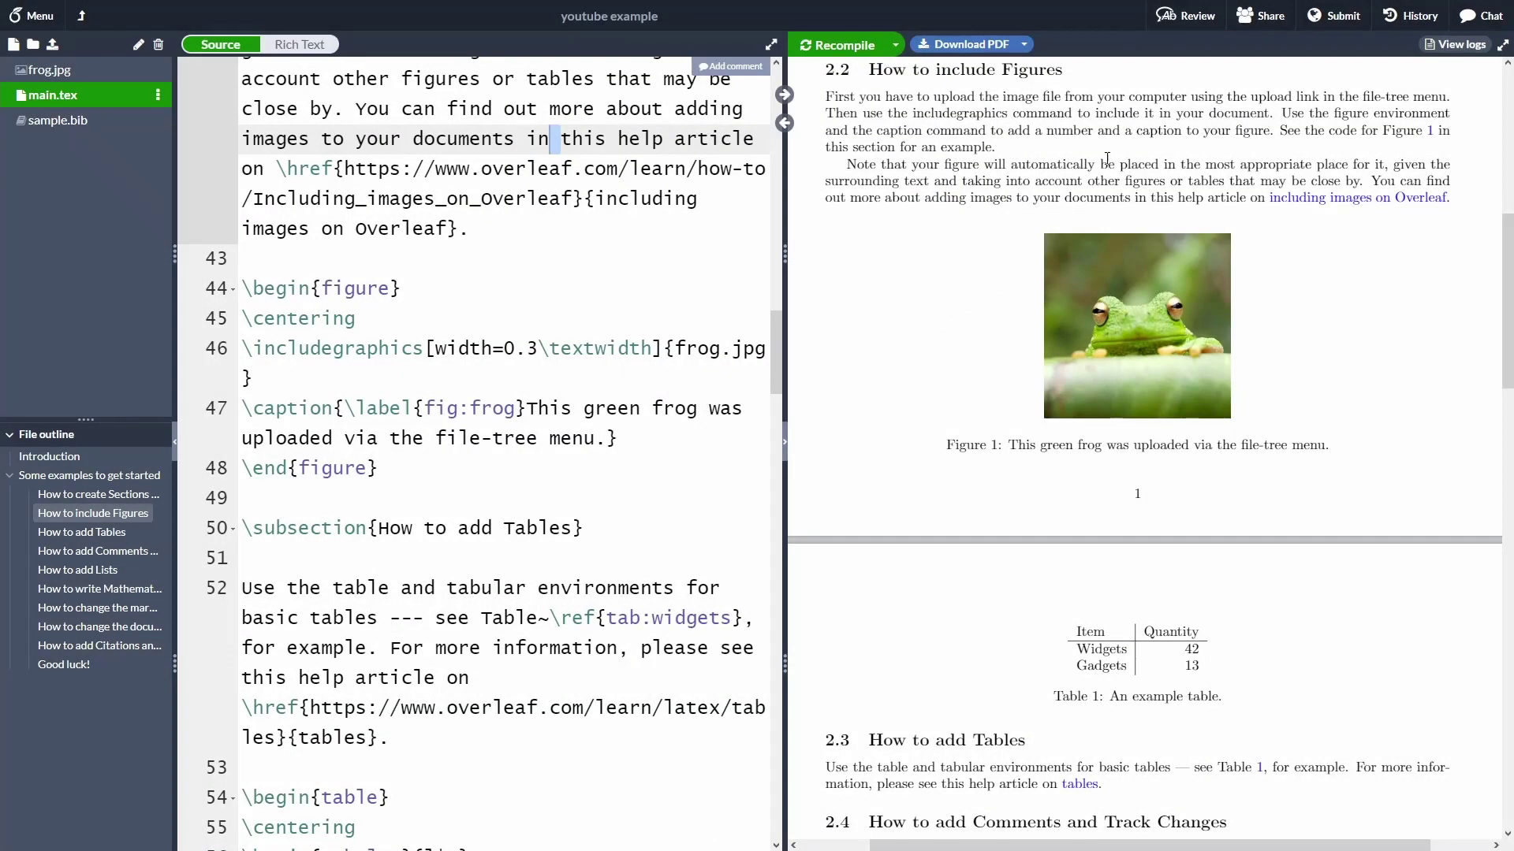
- In the Review panel, turn on track changes for Everyone
left_click(1186, 28)
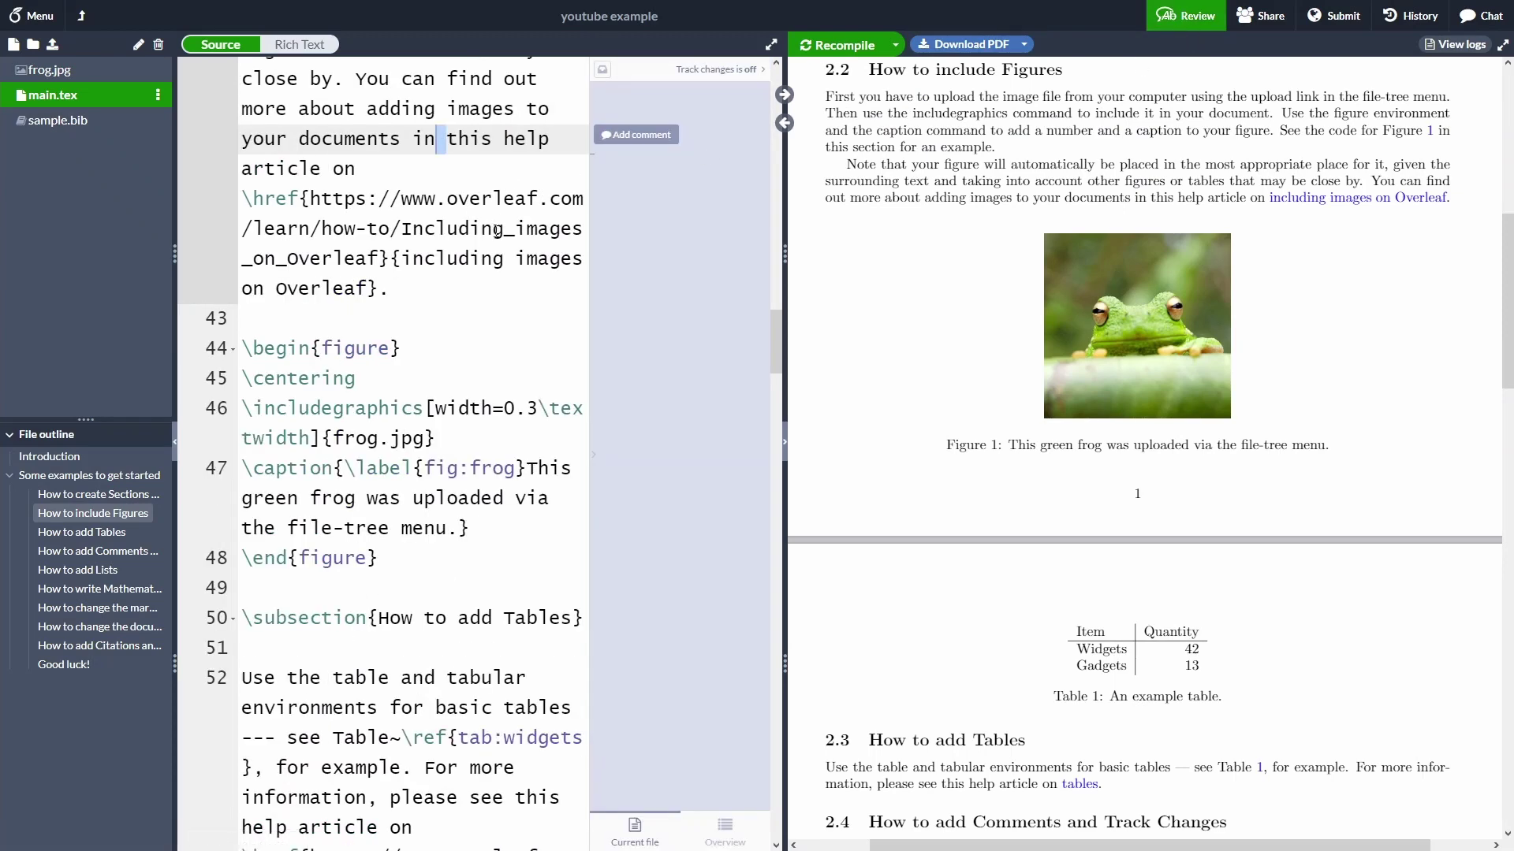
scroll(497, 234, "up", 5)
scroll(513, 227, "up", 3)
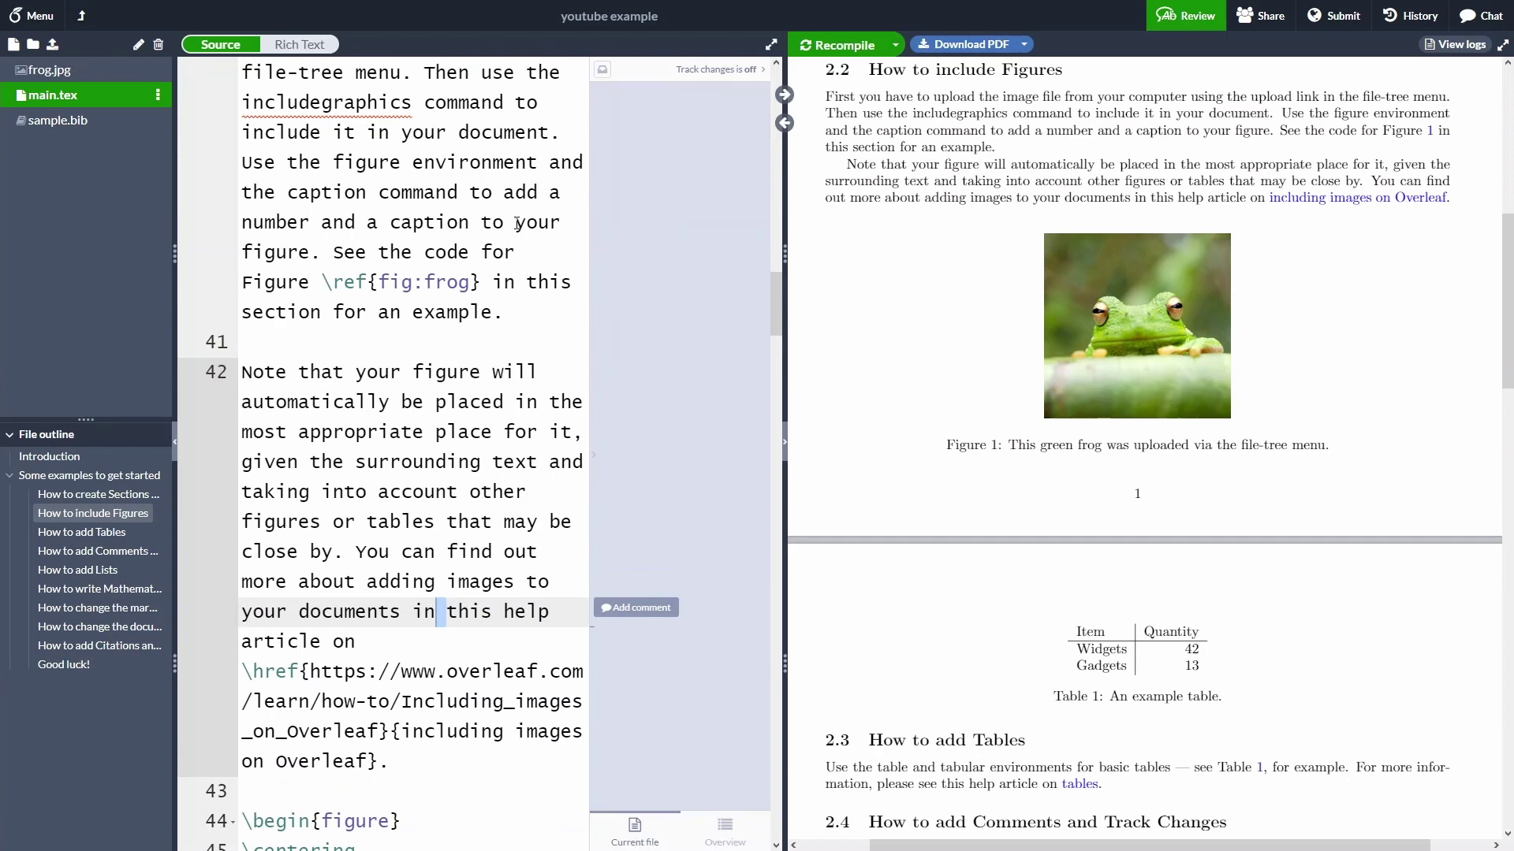
left_click_drag(784, 225, 860, 225)
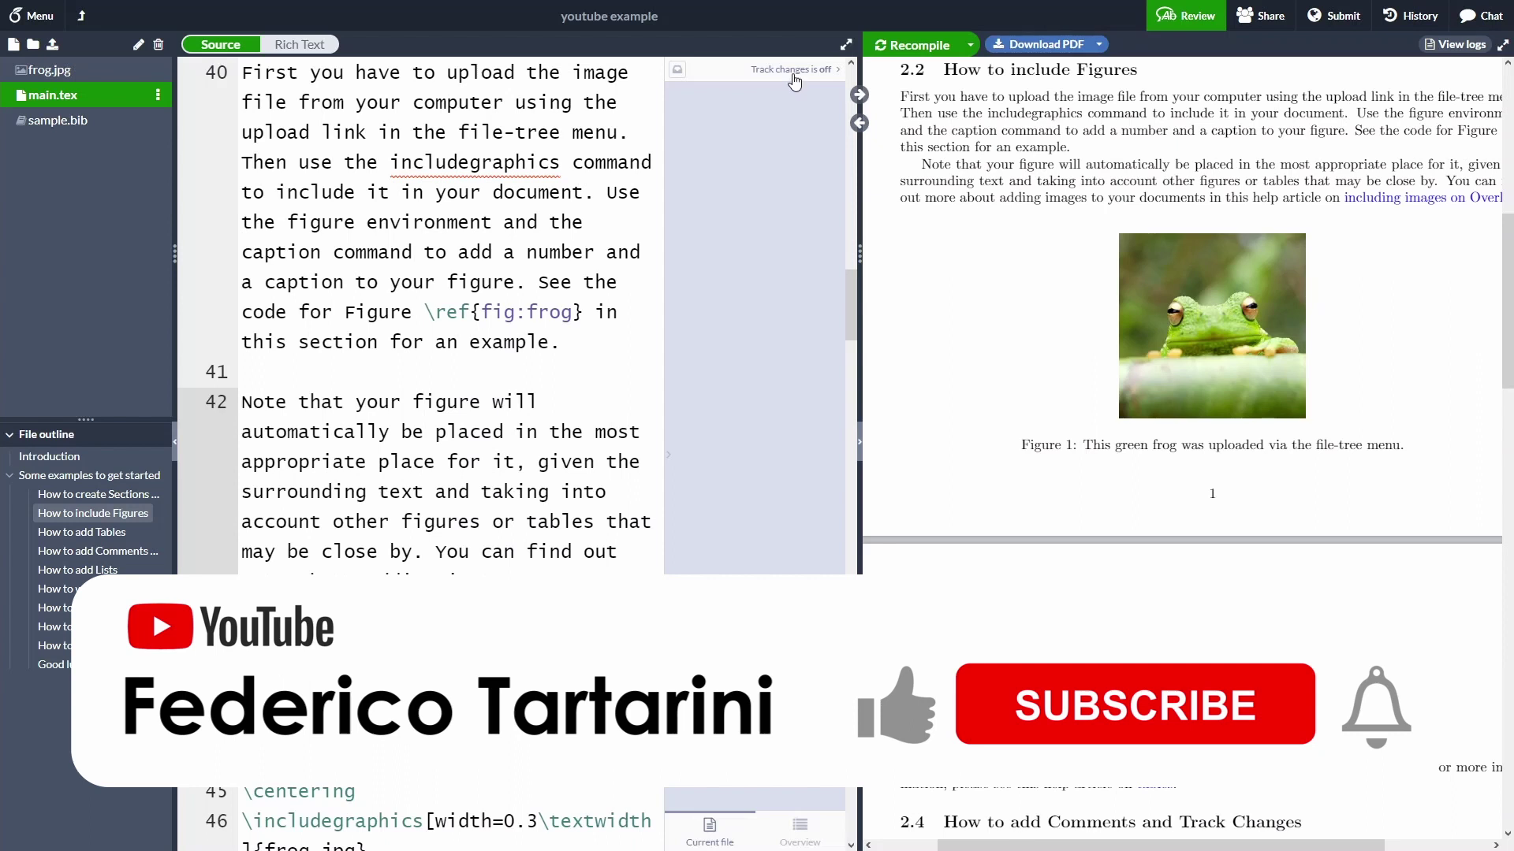
left_click(793, 76)
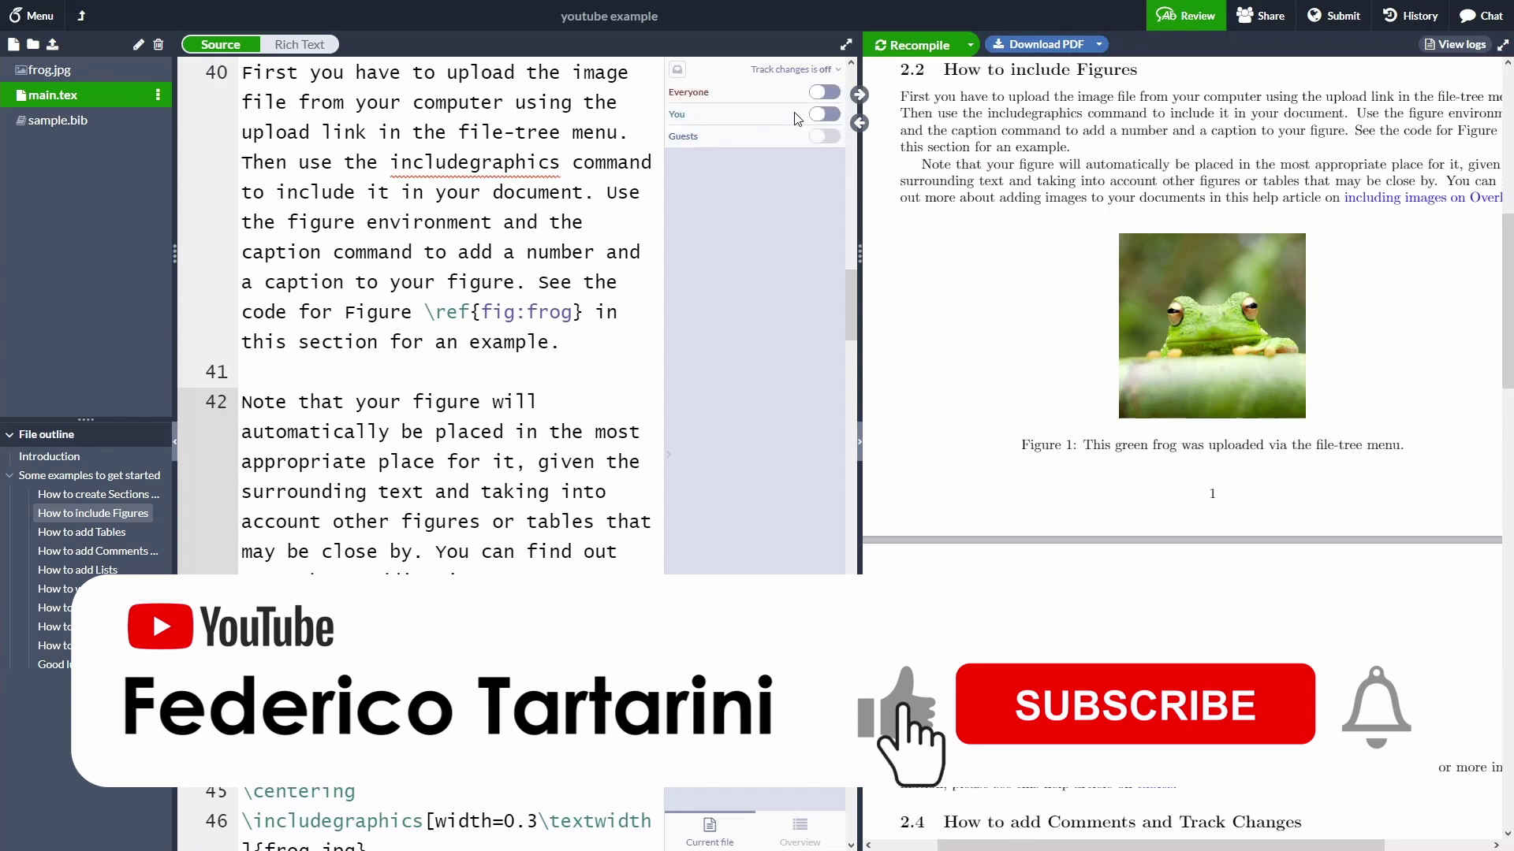
left_click(824, 93)
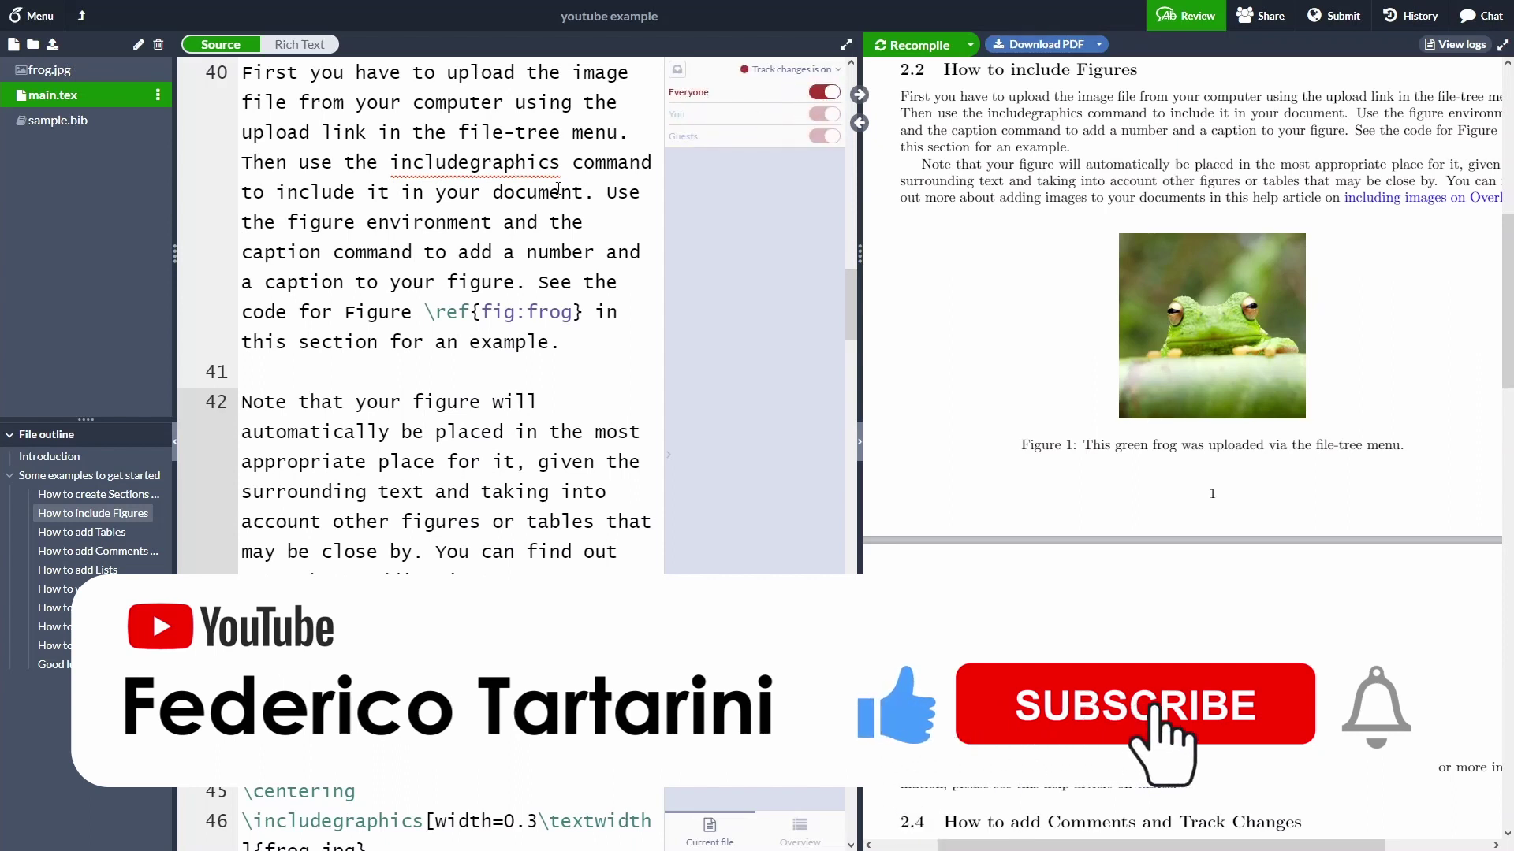
- Add a tracked 's' making 'documents' on line 40, then select the word 'the'
left_click(584, 193)
type("s")
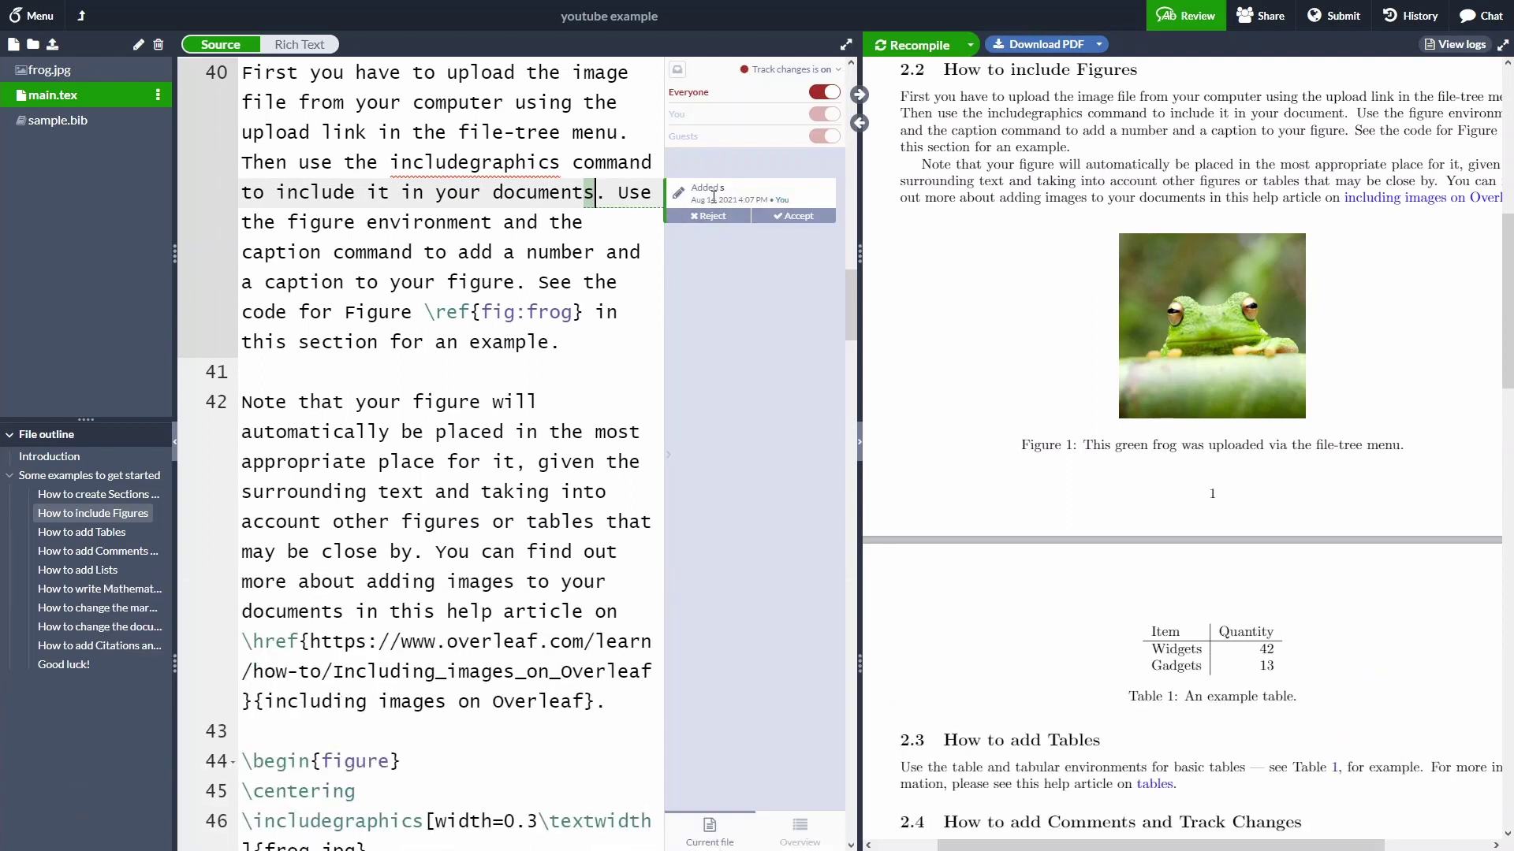
scroll(714, 205, "up", 1)
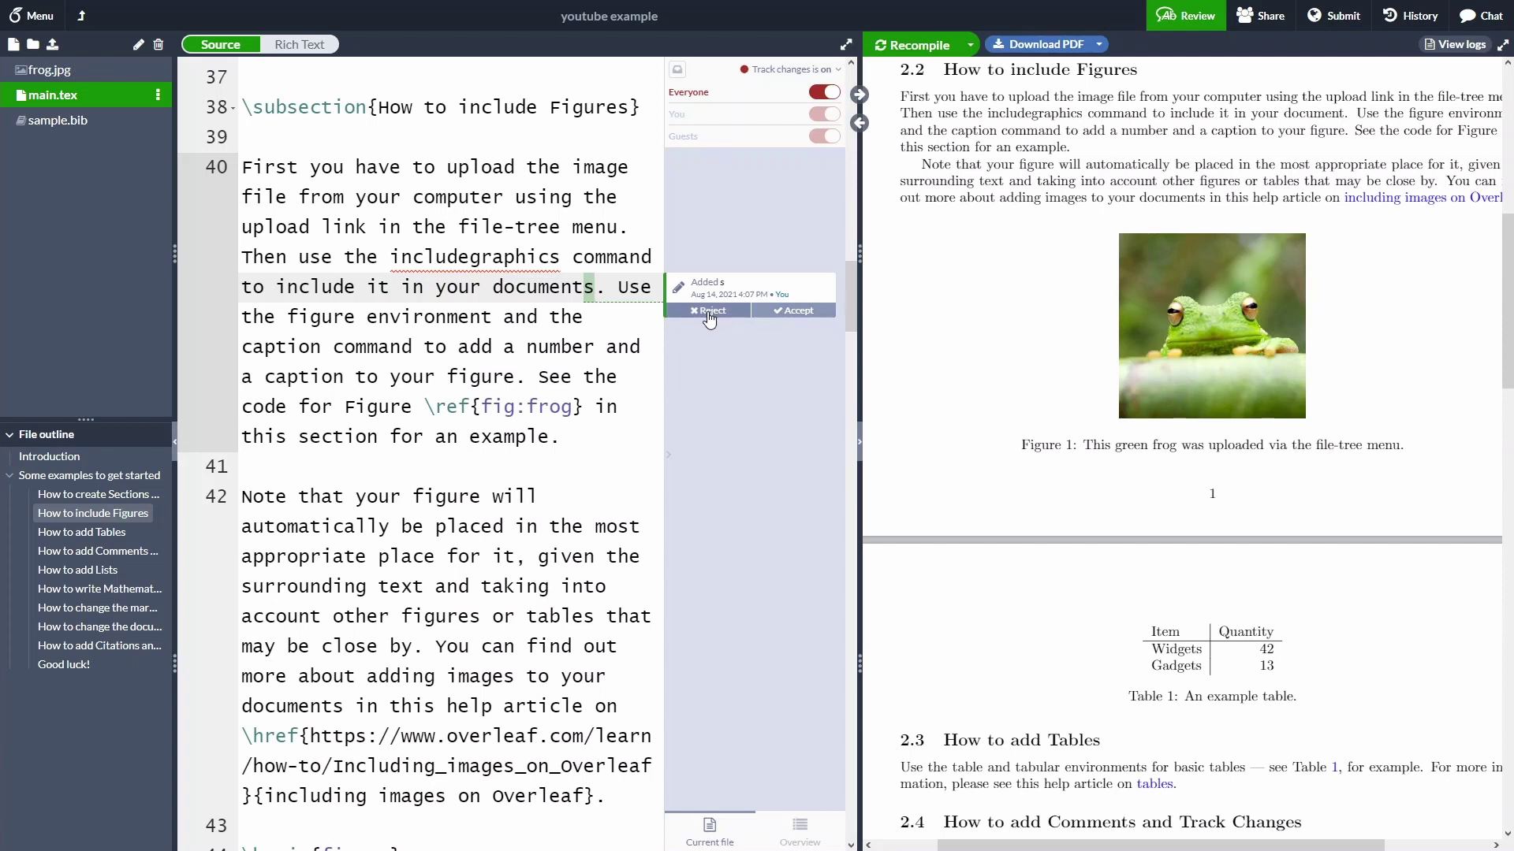
double_click(550, 319)
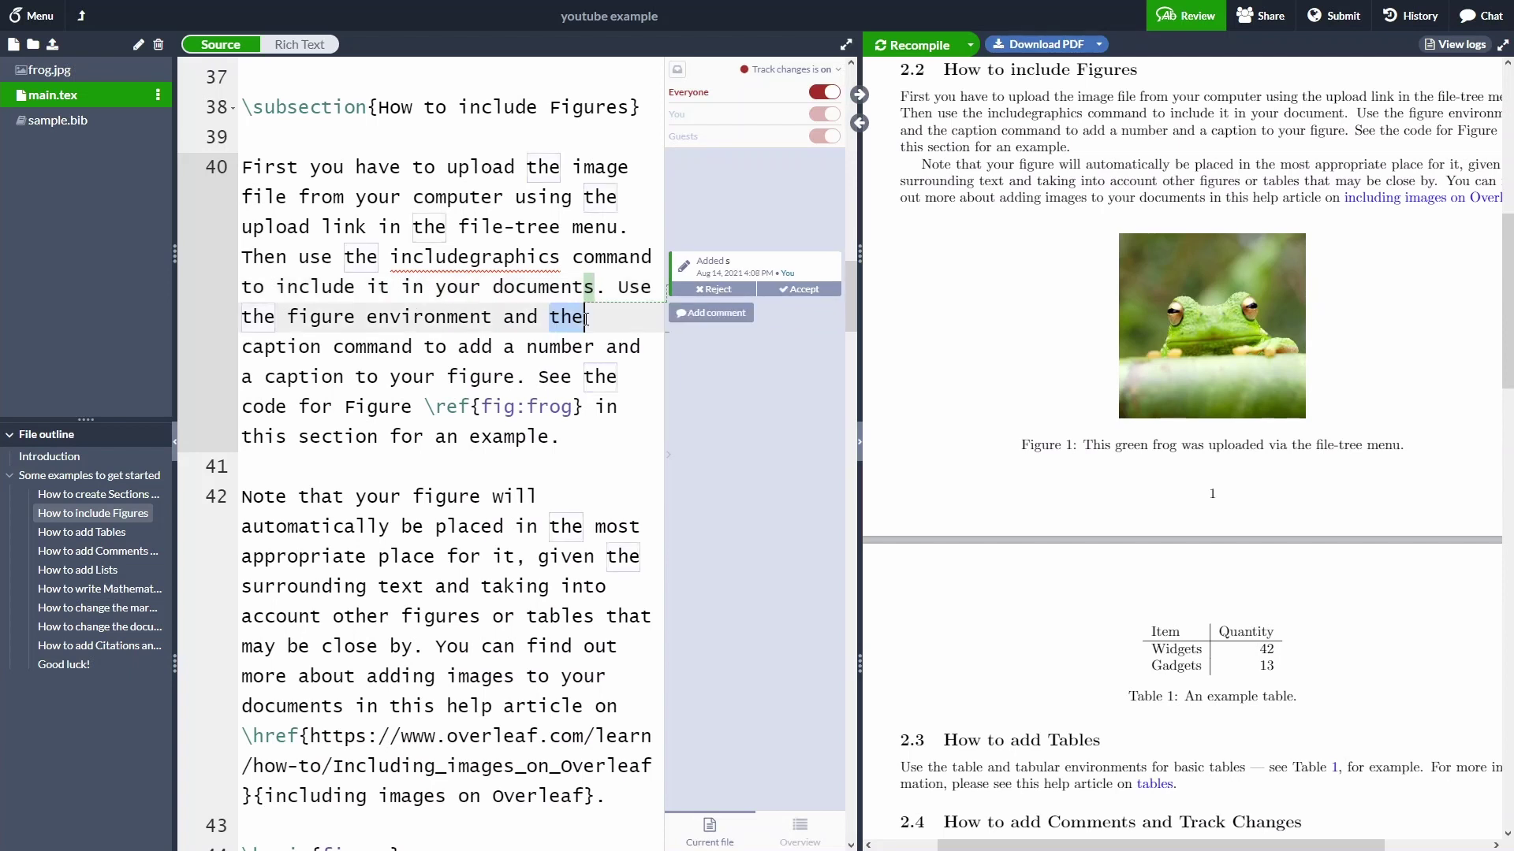
- Post a 'change this' comment on the word 'the' on line 40
left_click(702, 325)
type("change this")
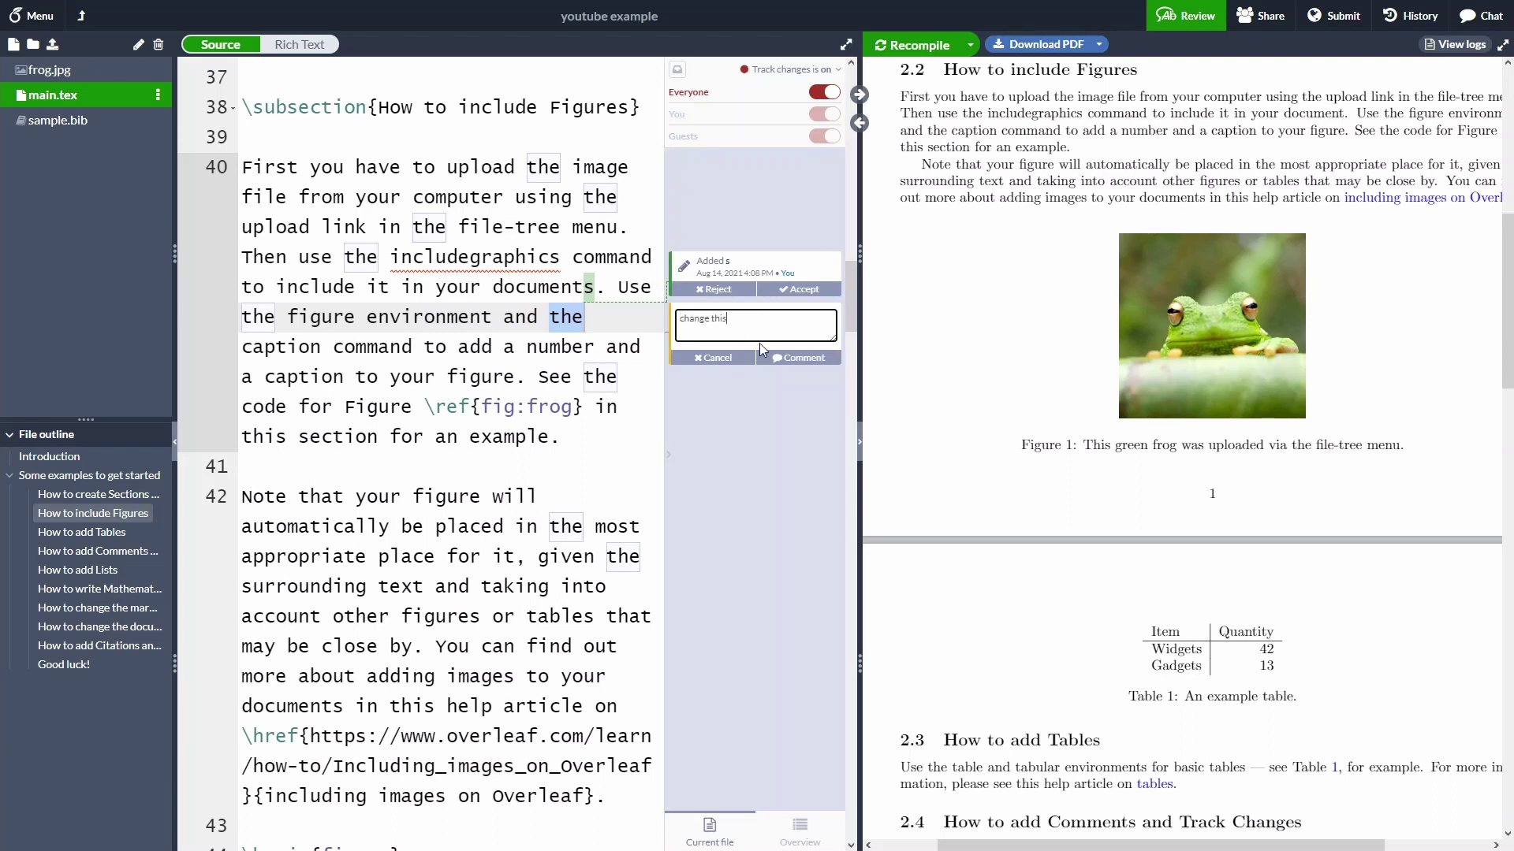
left_click(798, 359)
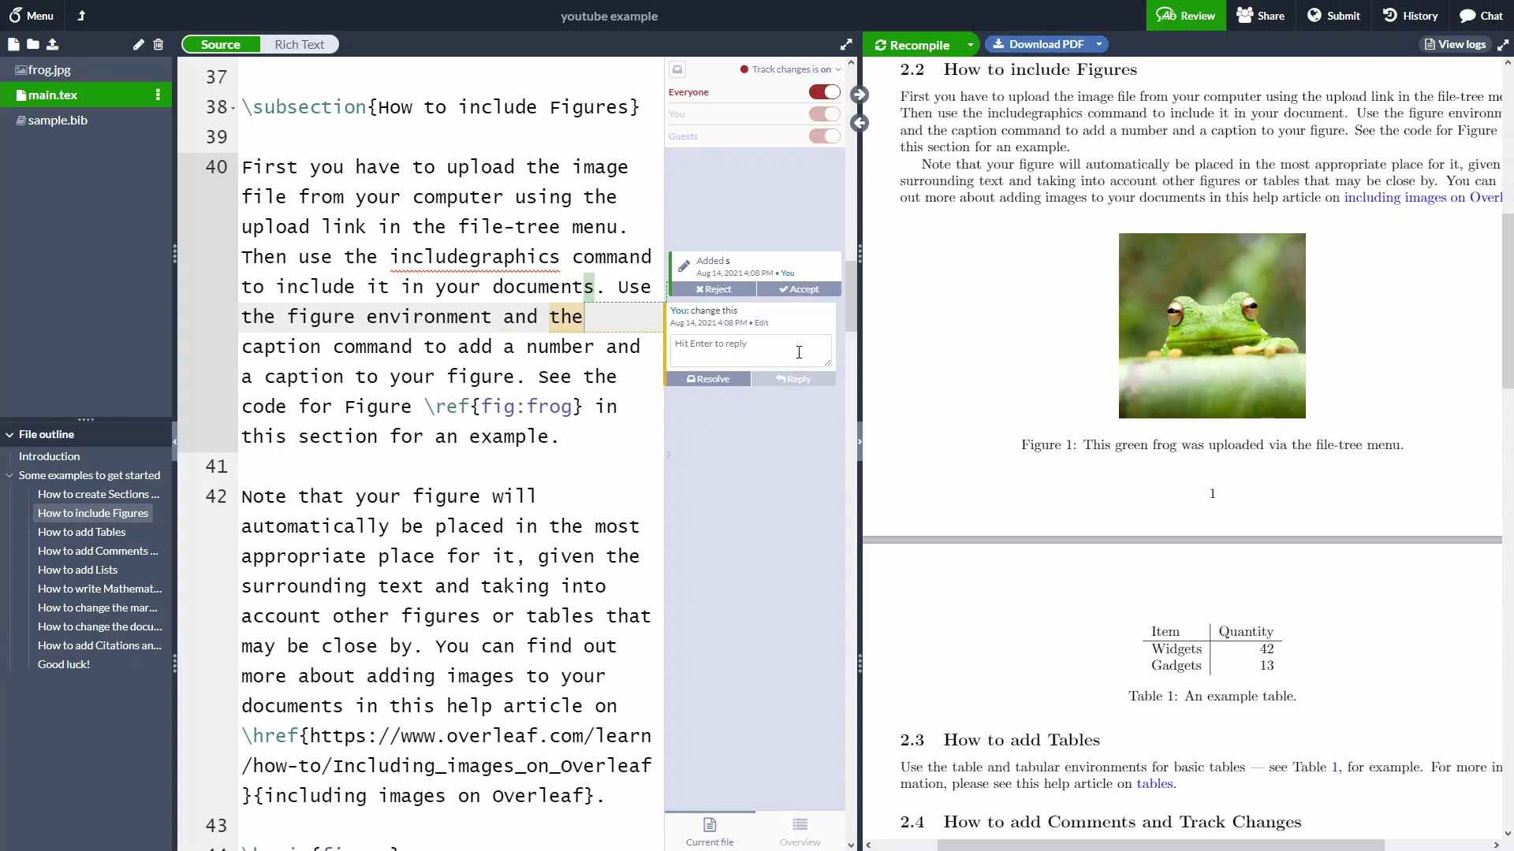
- Resolve the 'change this' comment and check it in the resolved comments list
left_click(756, 349)
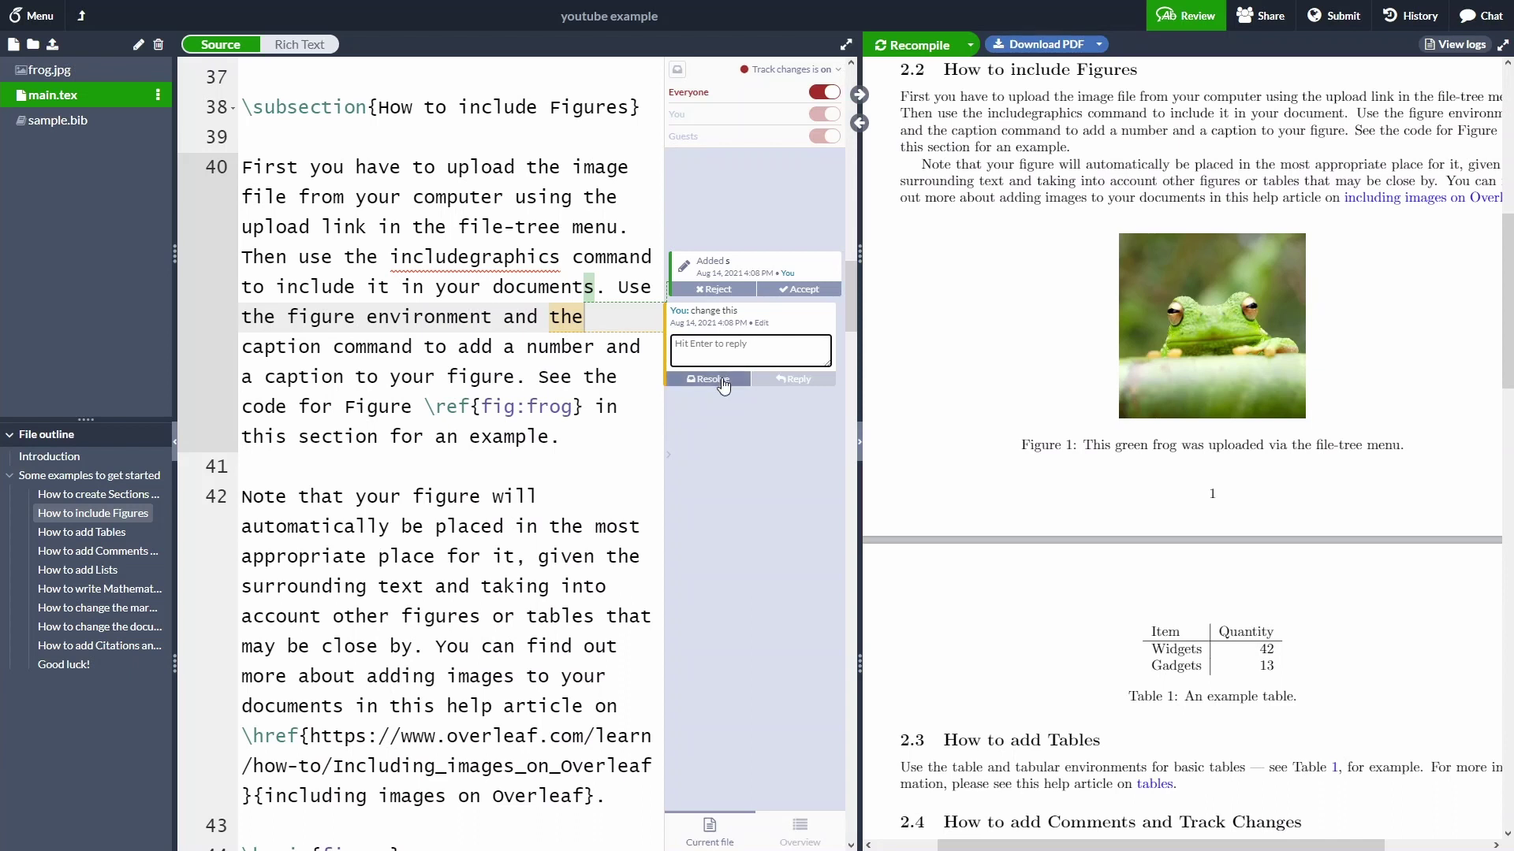
left_click(723, 380)
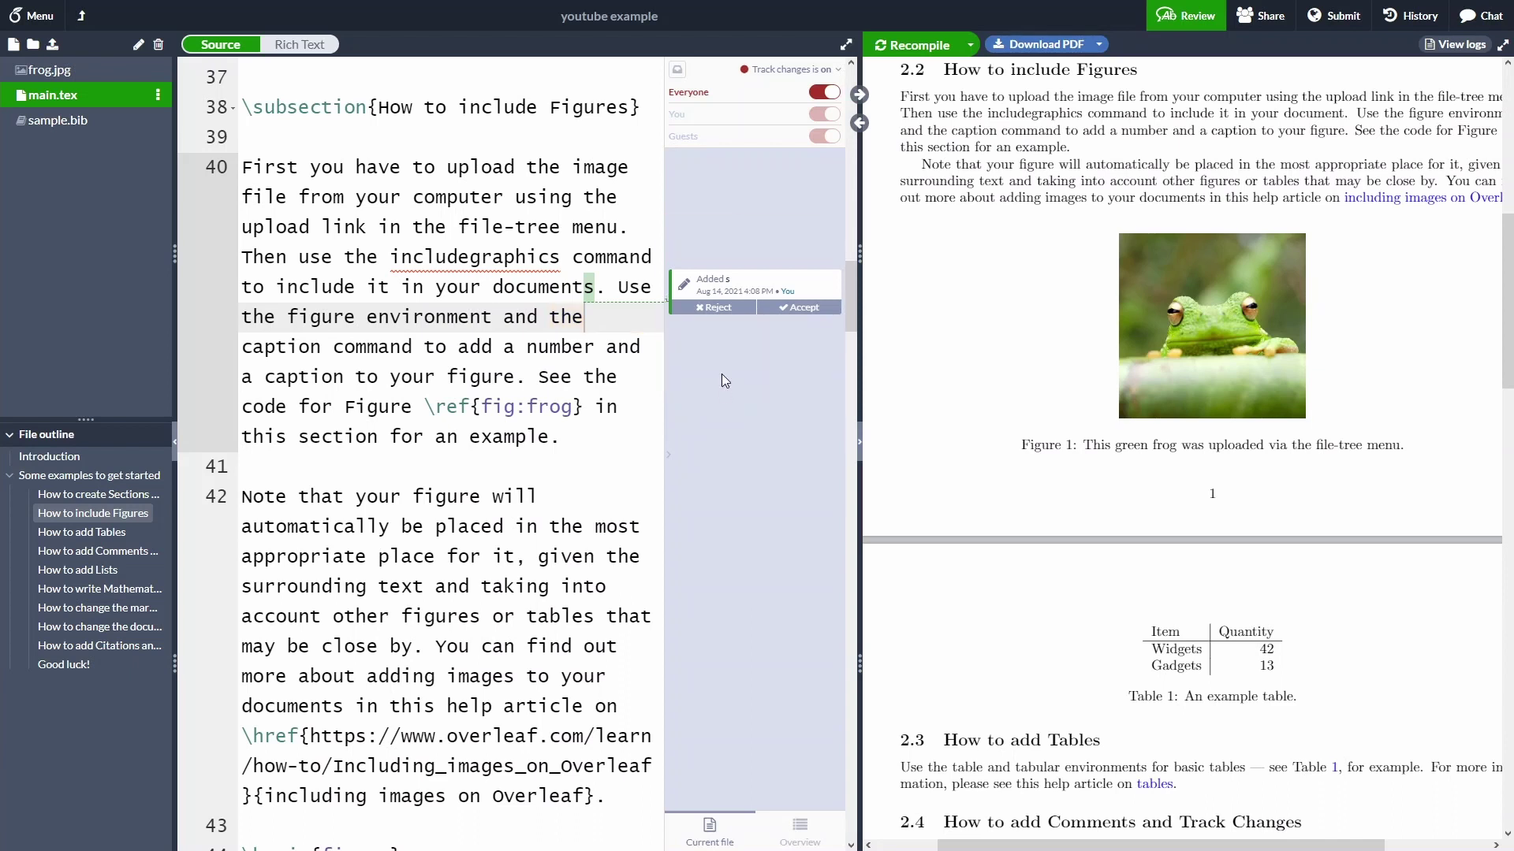
left_click(676, 72)
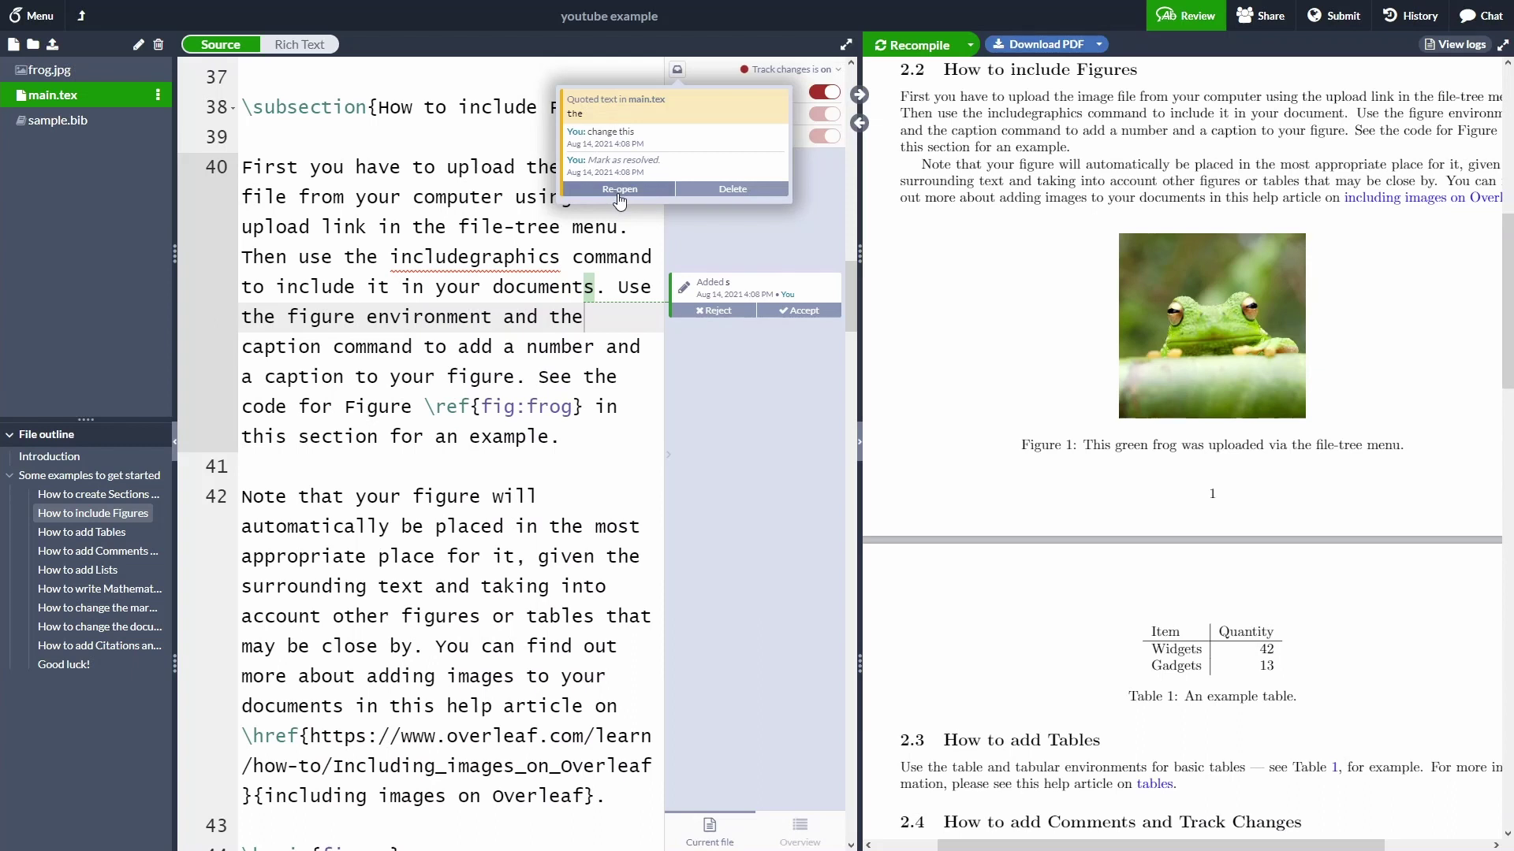
left_click(754, 220)
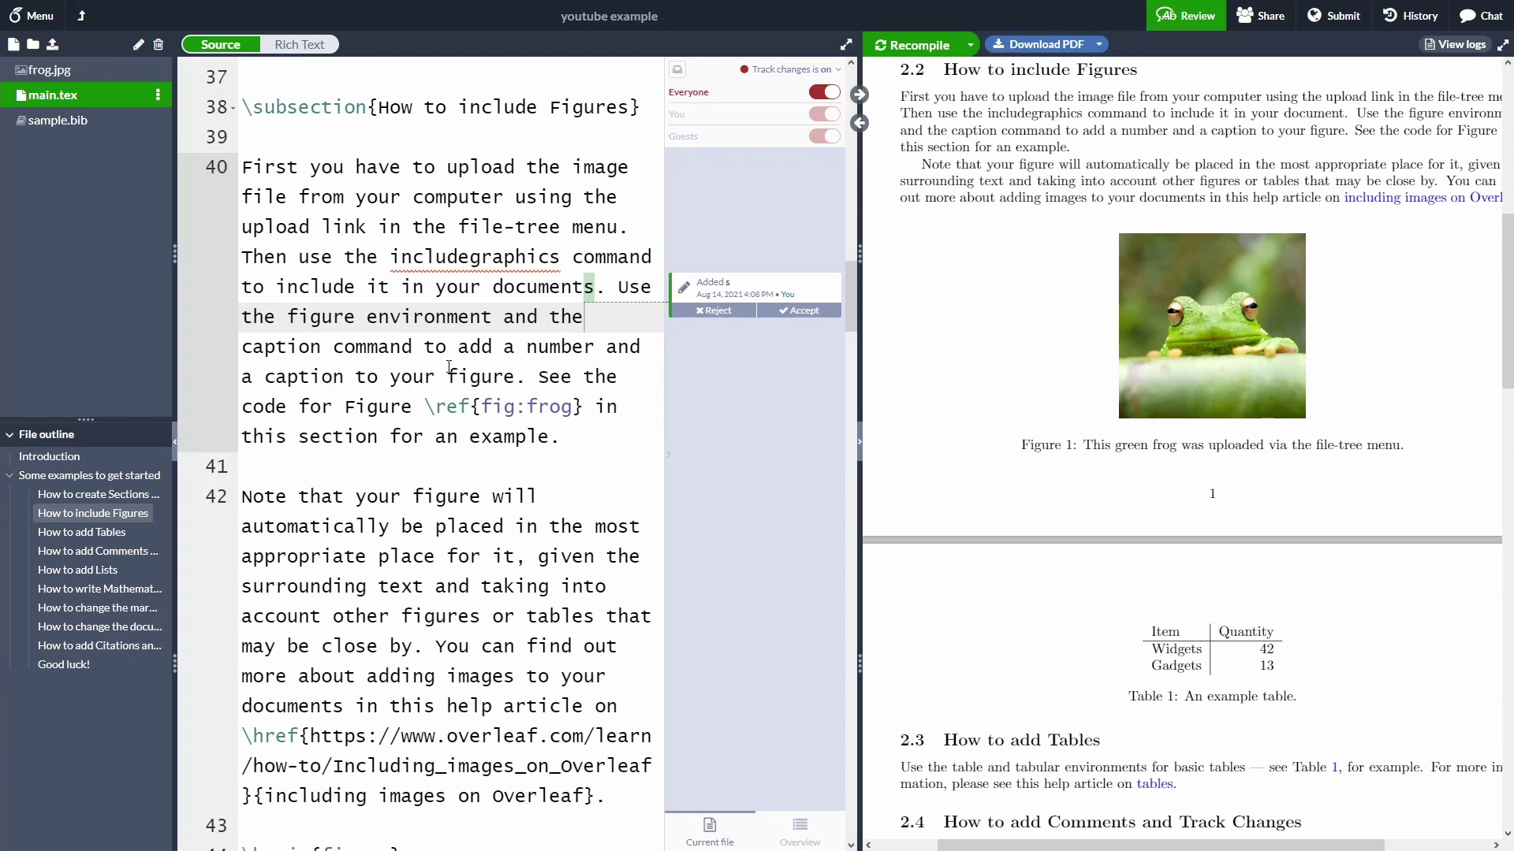
left_click(303, 45)
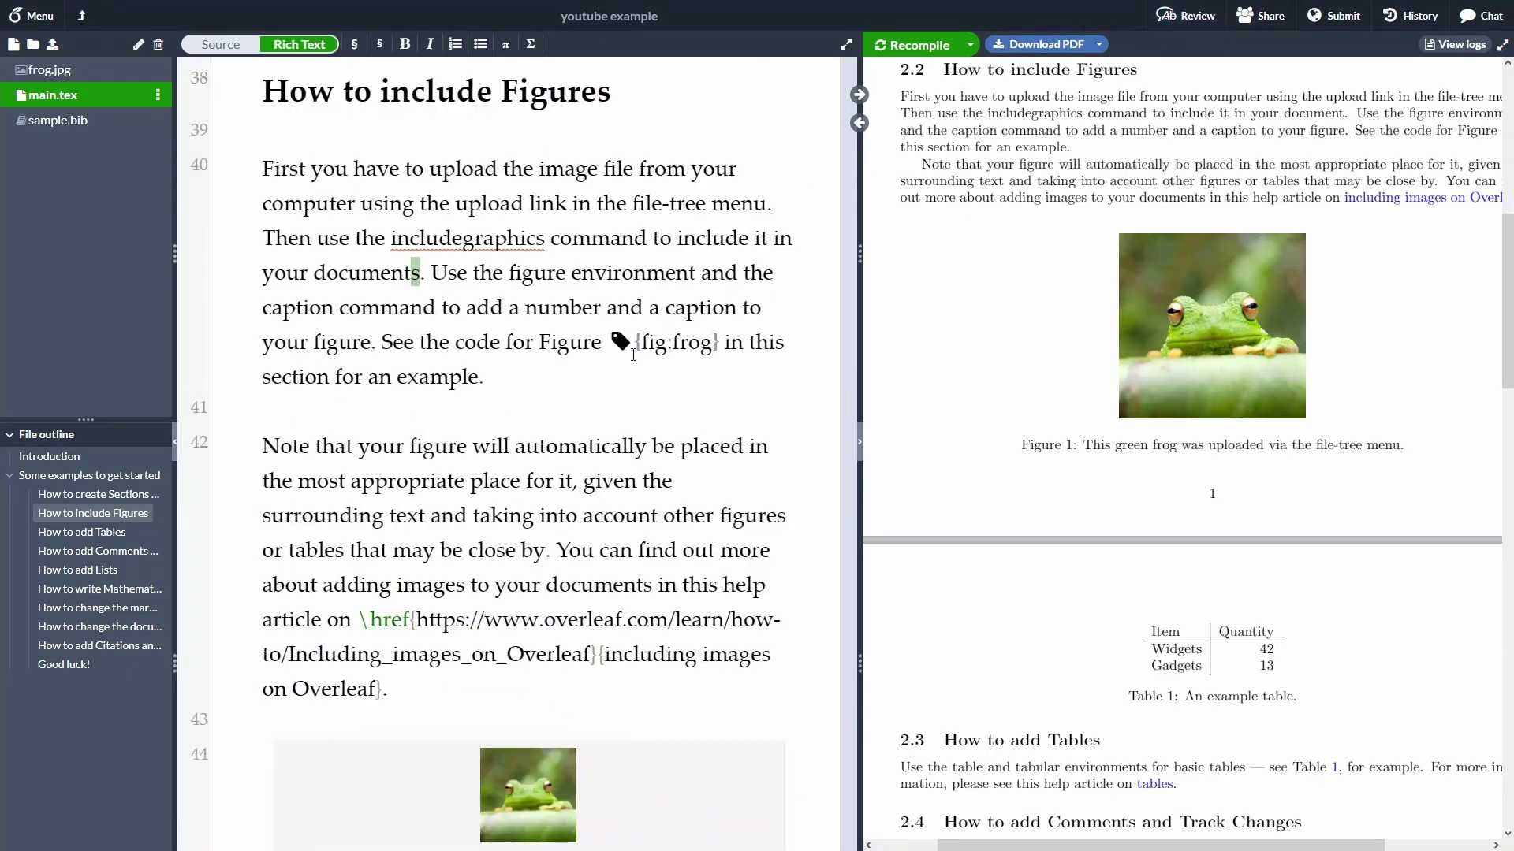
scroll(638, 371, "up", 2)
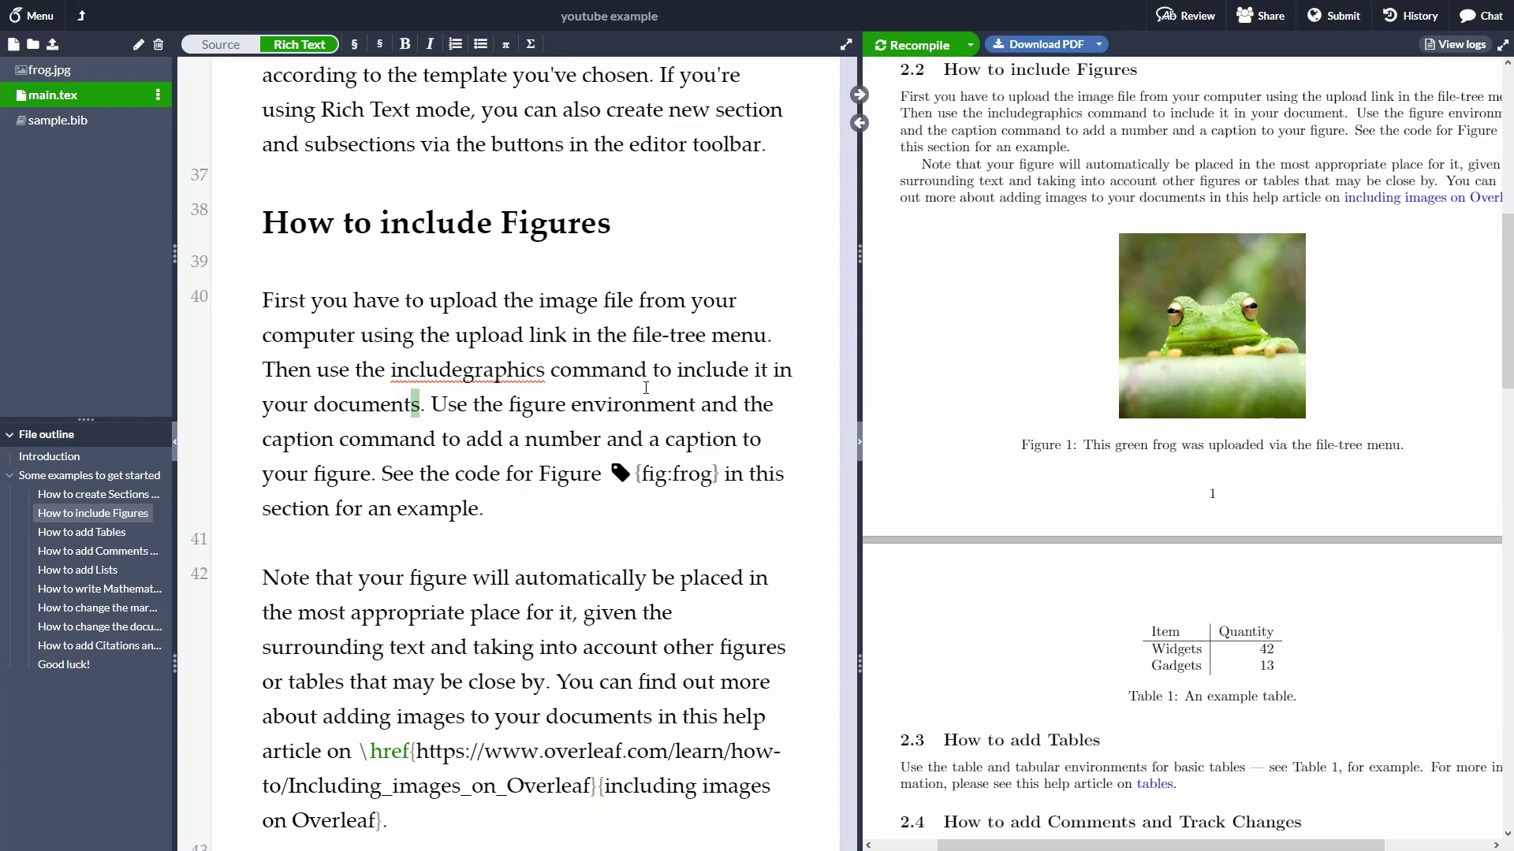
scroll(645, 388, "up", 2)
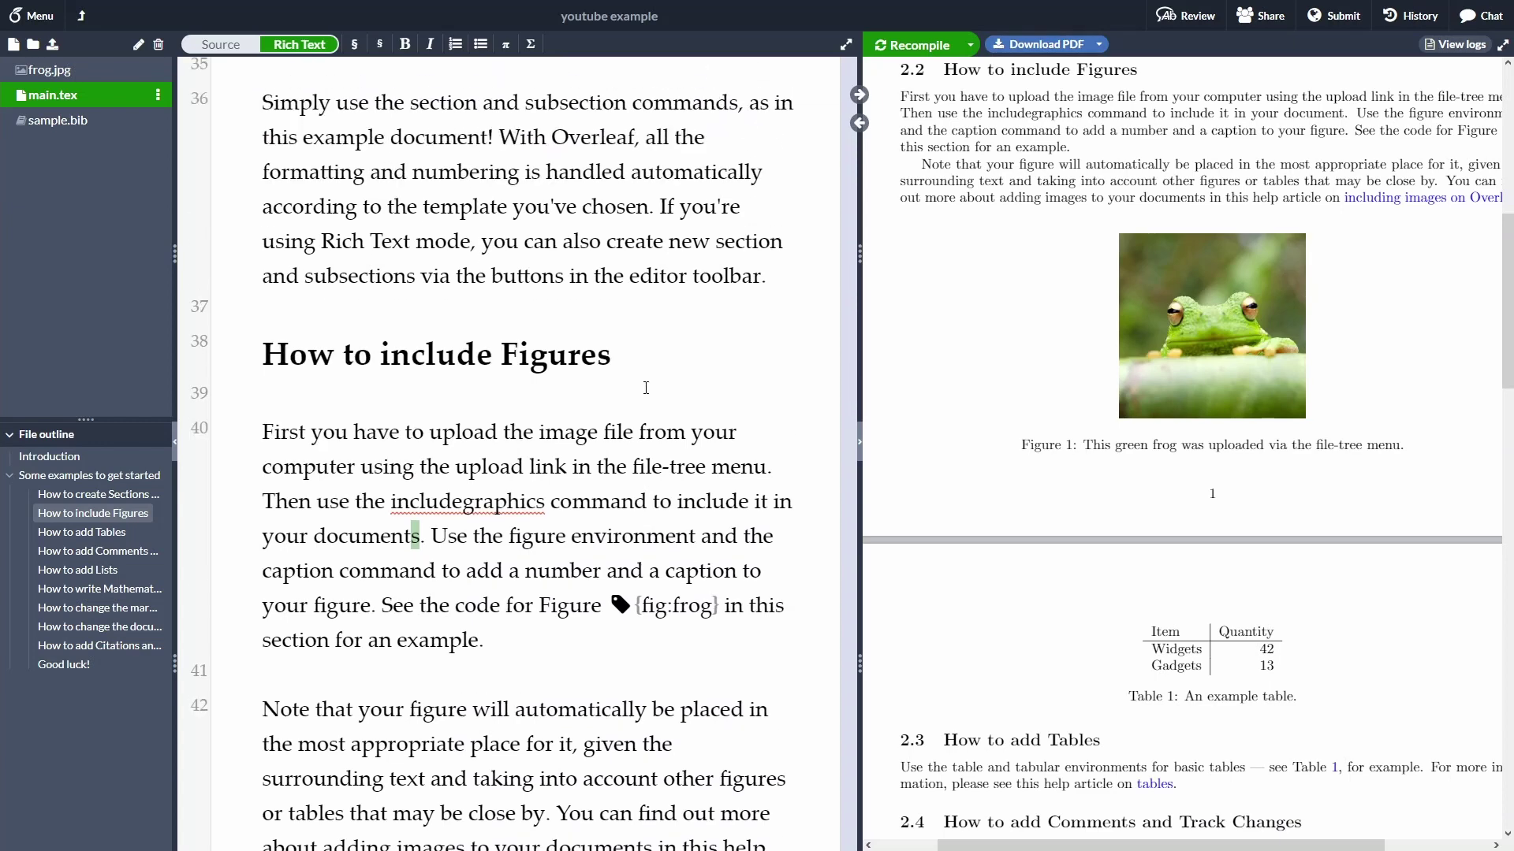
scroll(646, 387, "up", 4)
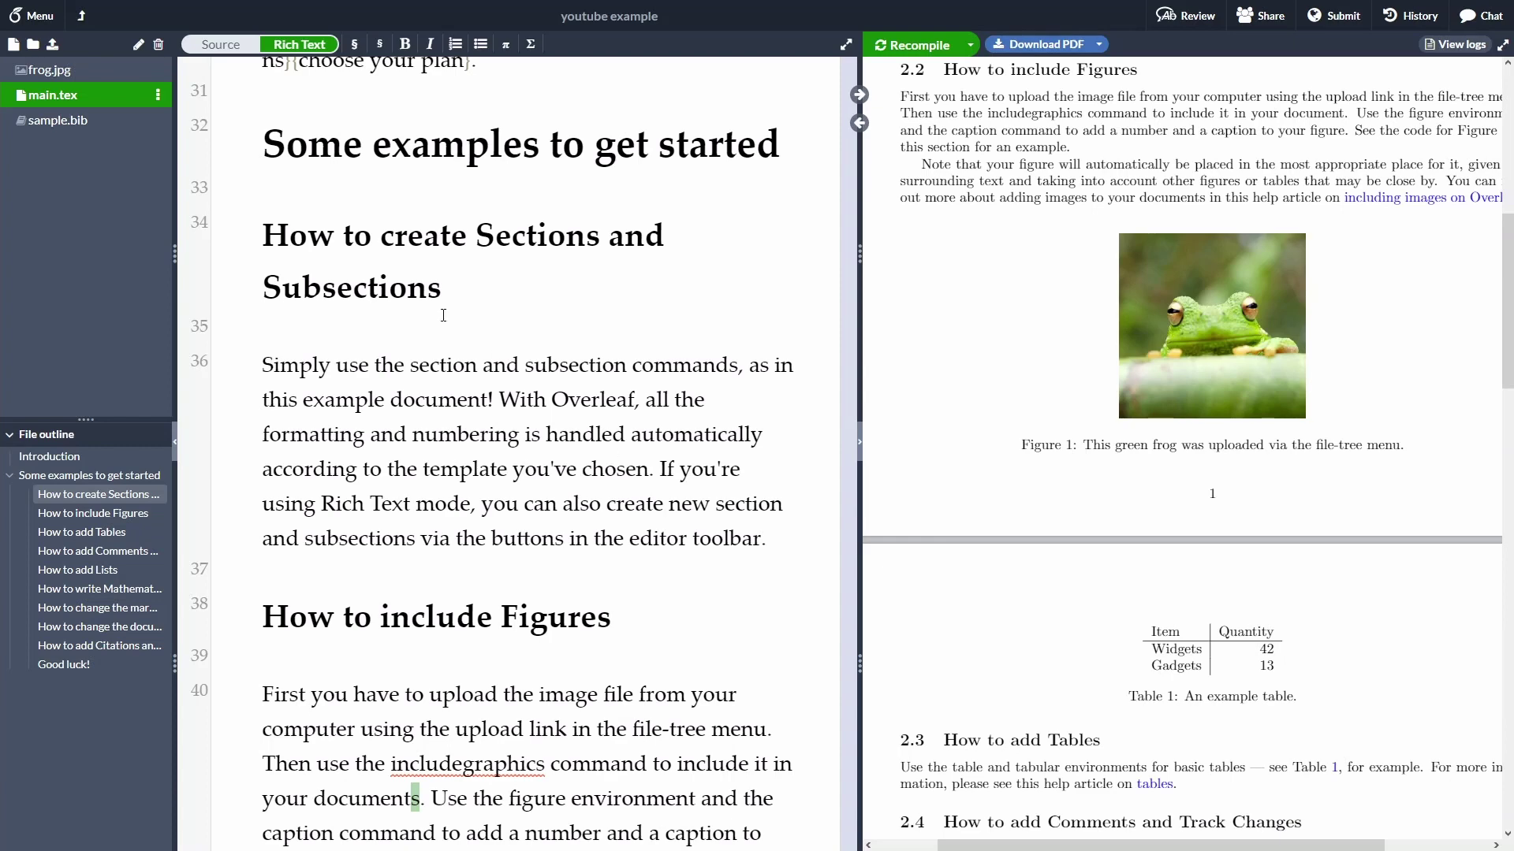
left_click(210, 47)
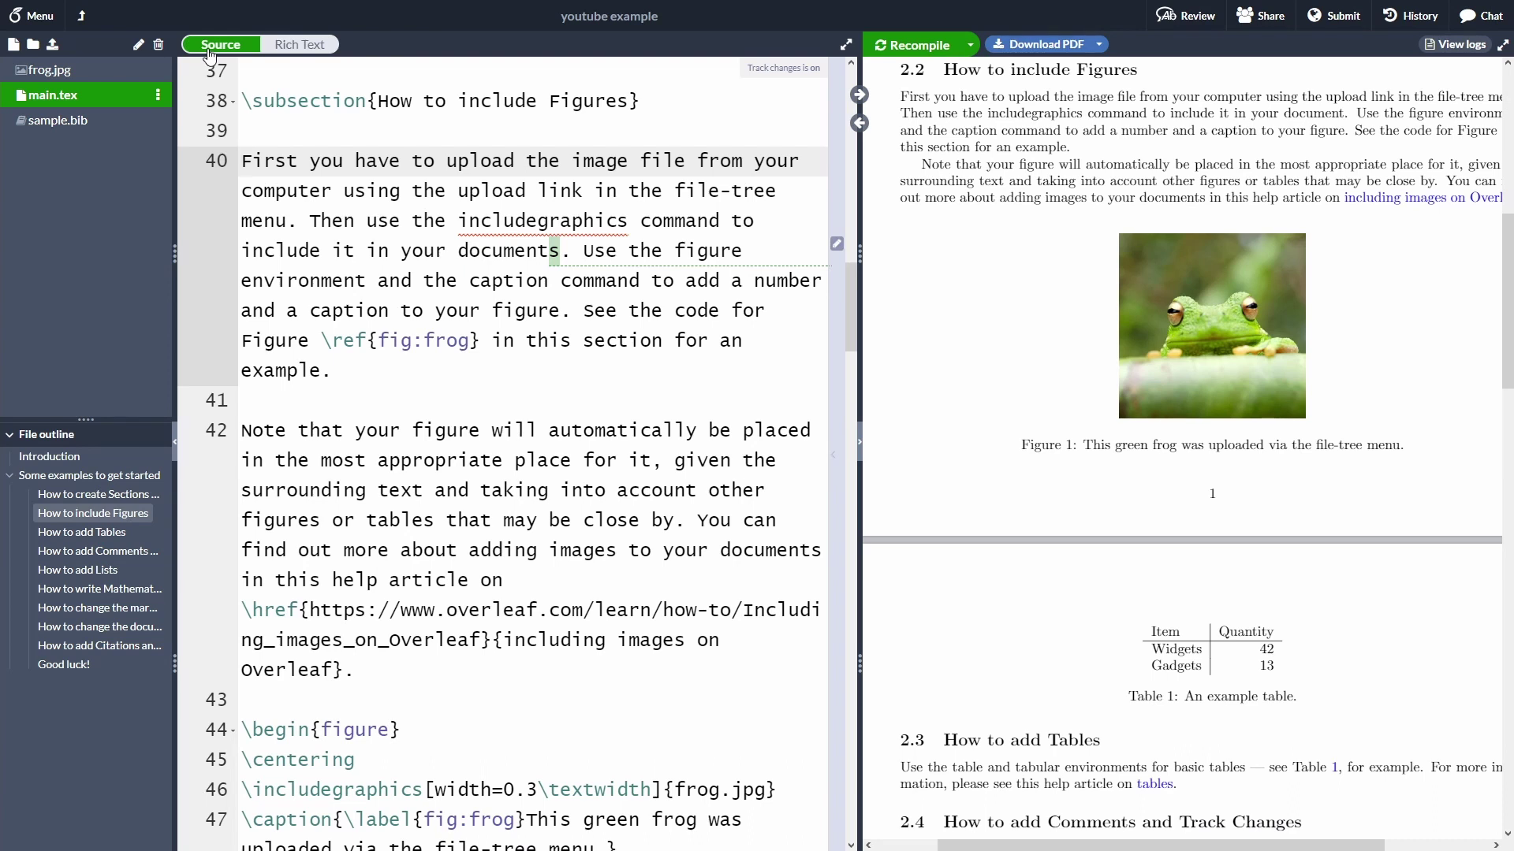
- Download the compiled PDF, inspect the raw compile logs, then return to the PDF preview
left_click(1024, 46)
left_click(1459, 46)
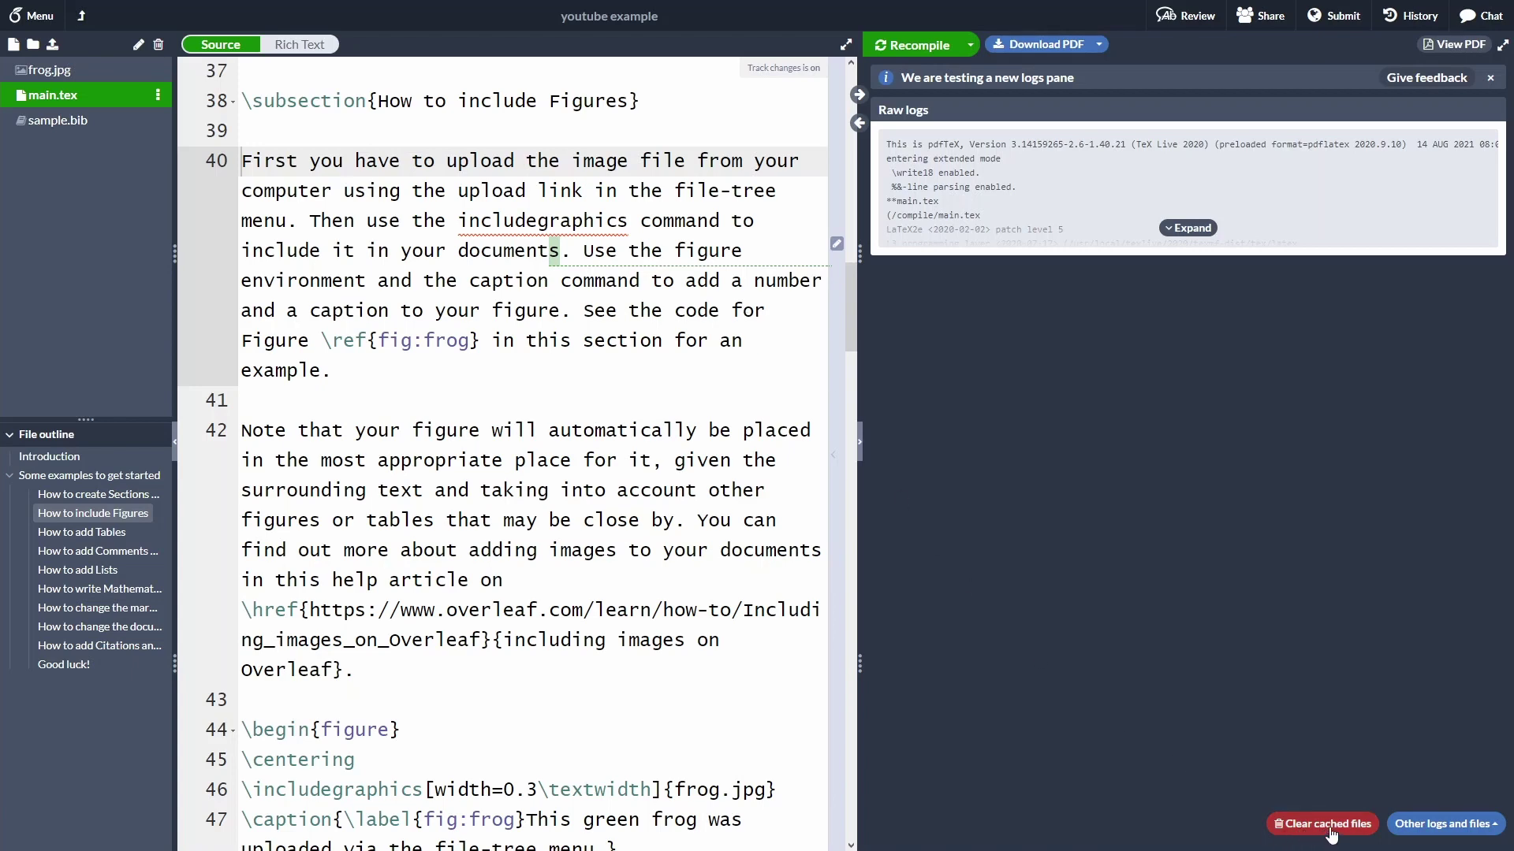
left_click(1451, 48)
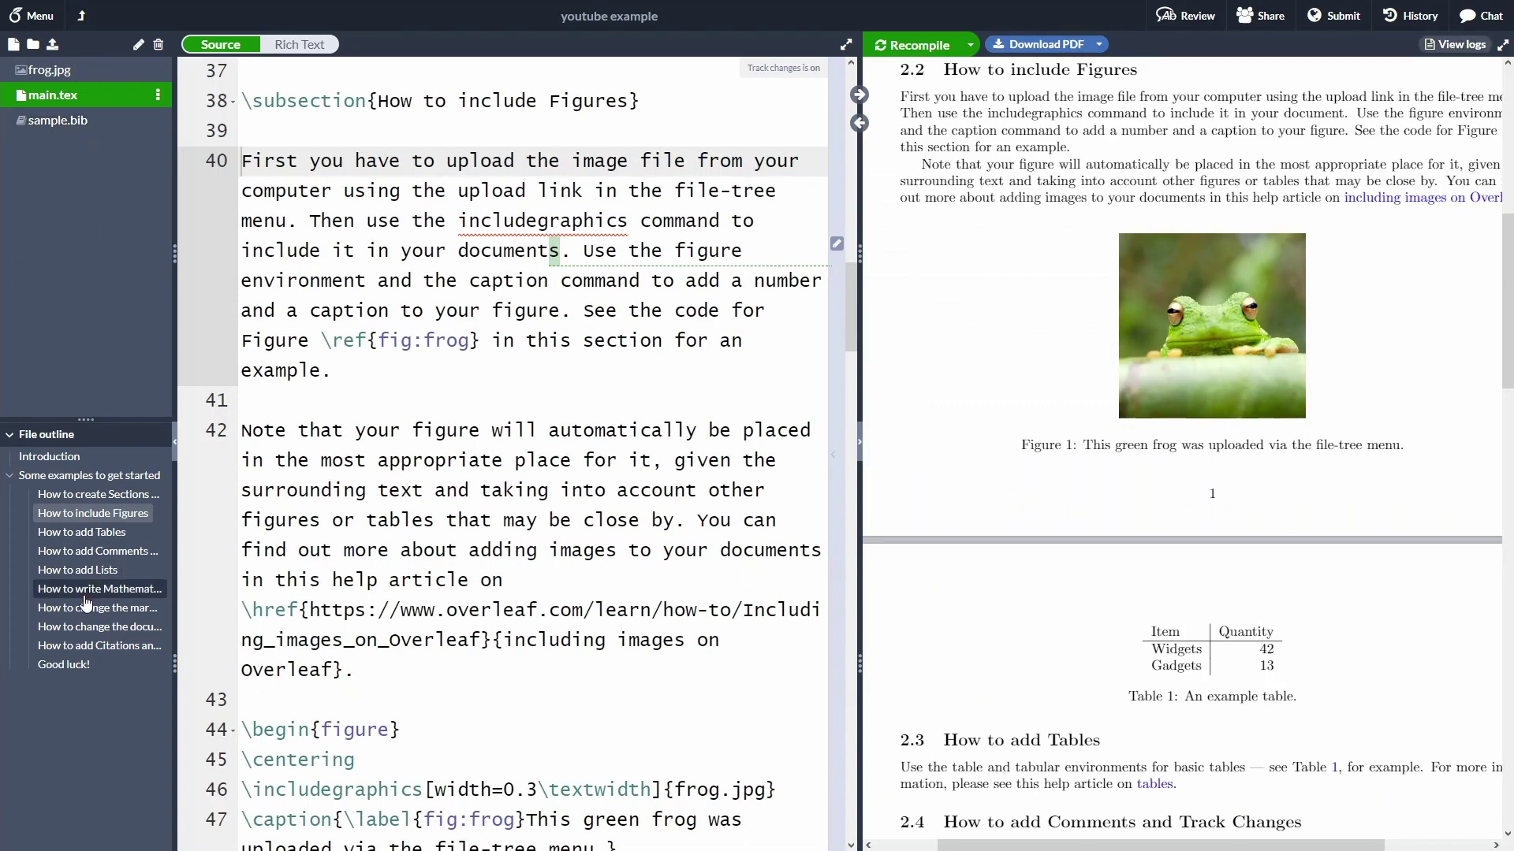
- Jump through Introduction and Some examples to the 'How to create Sections and Subsections' subsection at line 34
left_click(85, 459)
left_click(77, 478)
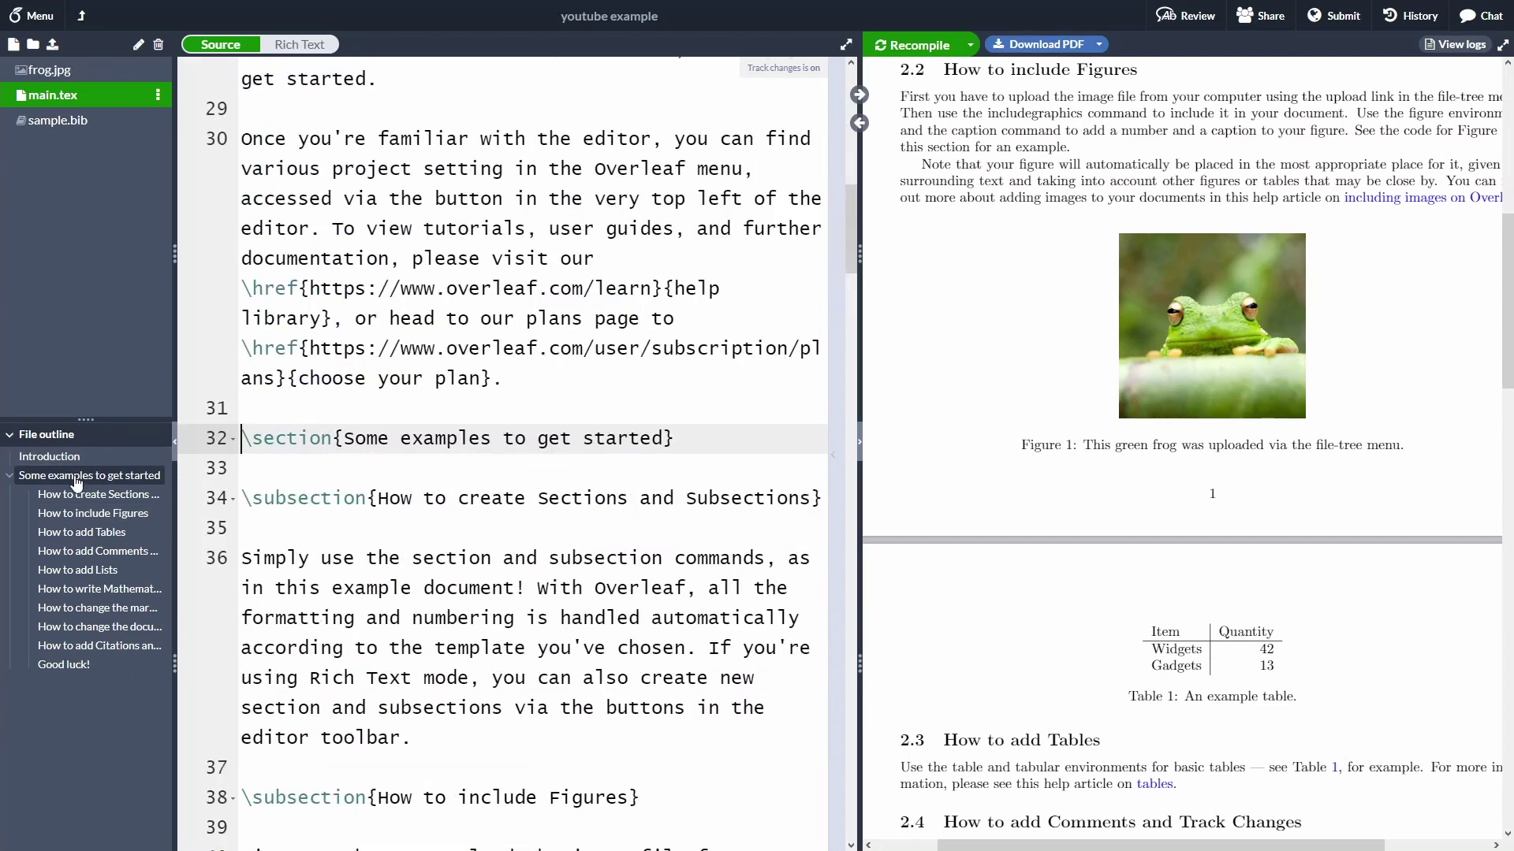
left_click(70, 497)
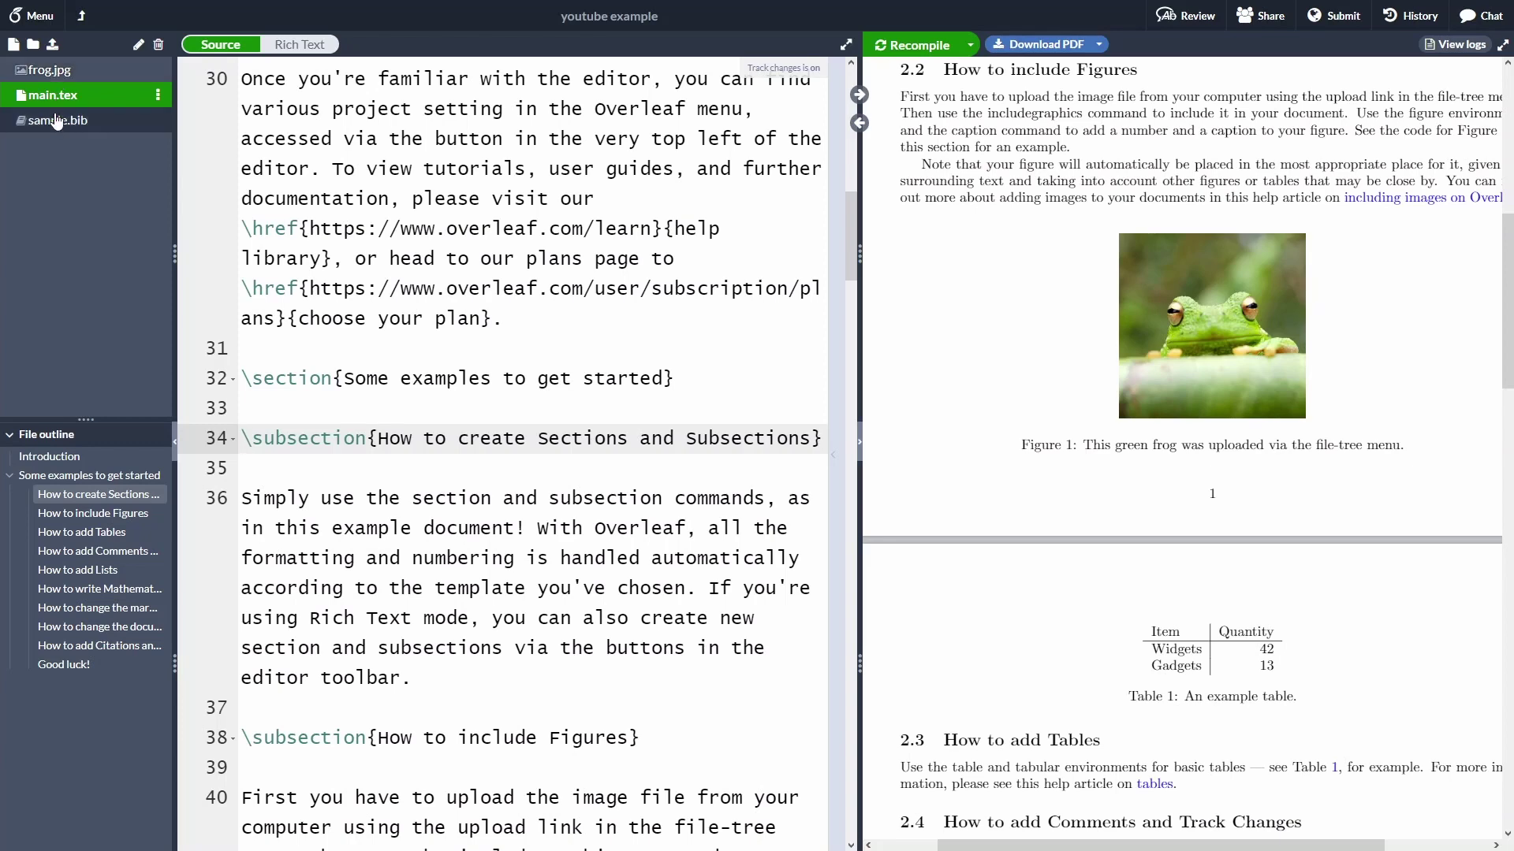
- Create a new project folder named 'figures'
left_click(33, 45)
type("figures")
left_click(938, 161)
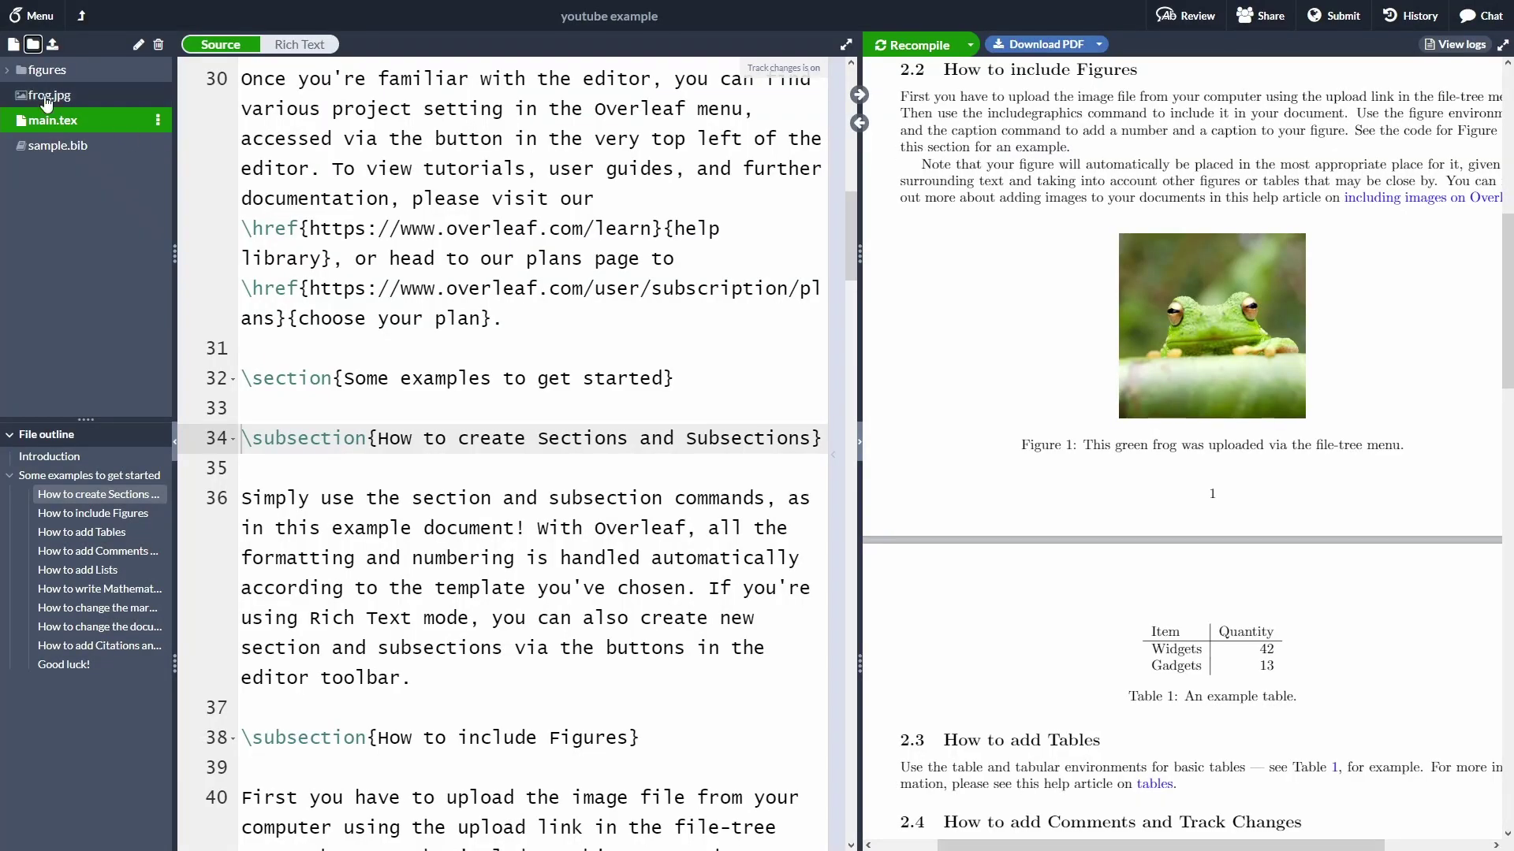
- Upload the bib-100 image from the computer into the figures folder
left_click(44, 75)
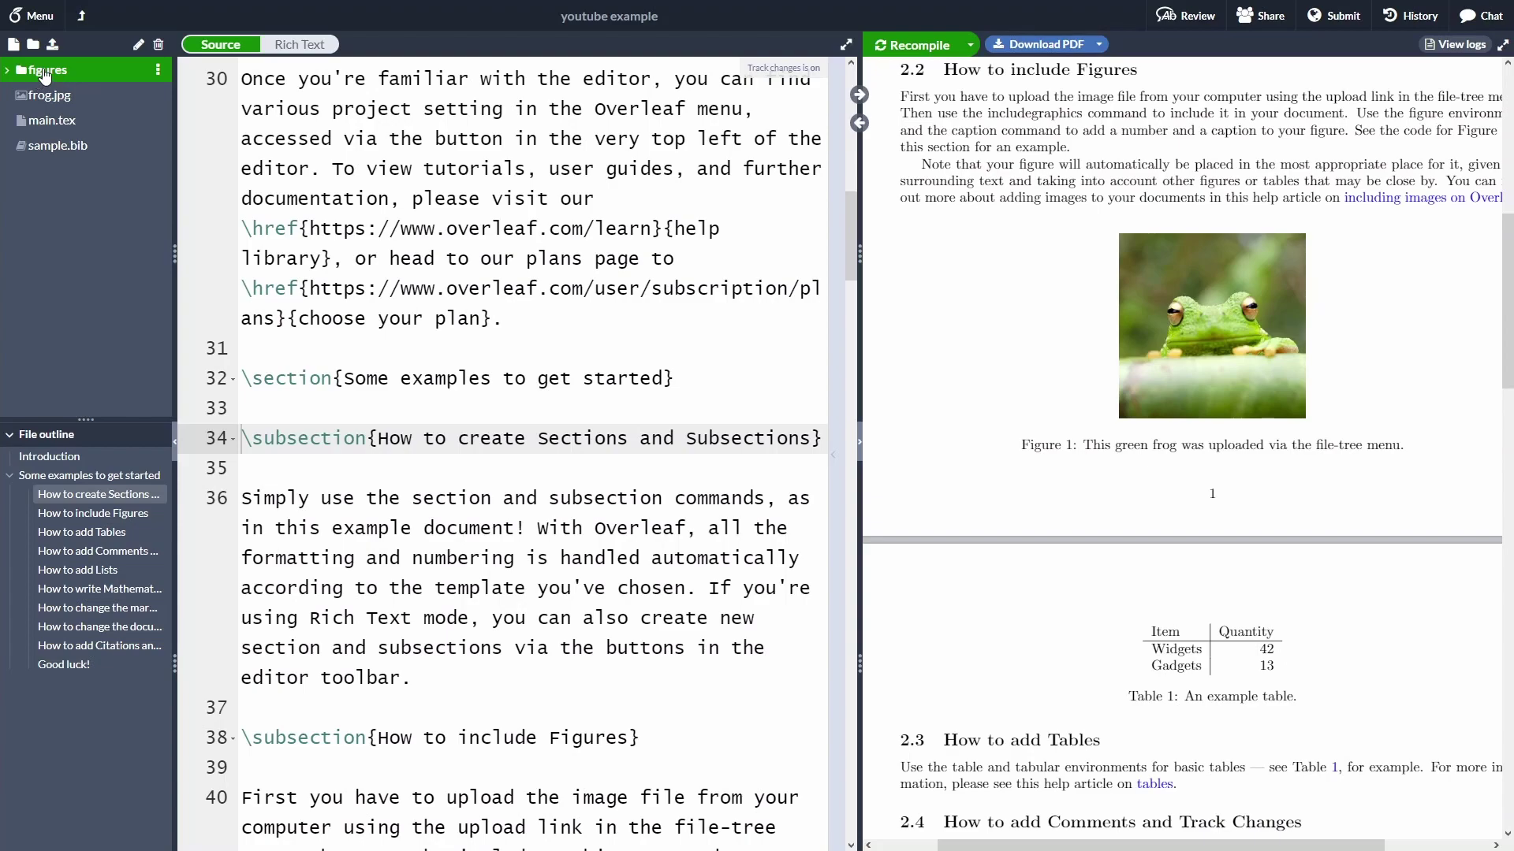
left_click(52, 45)
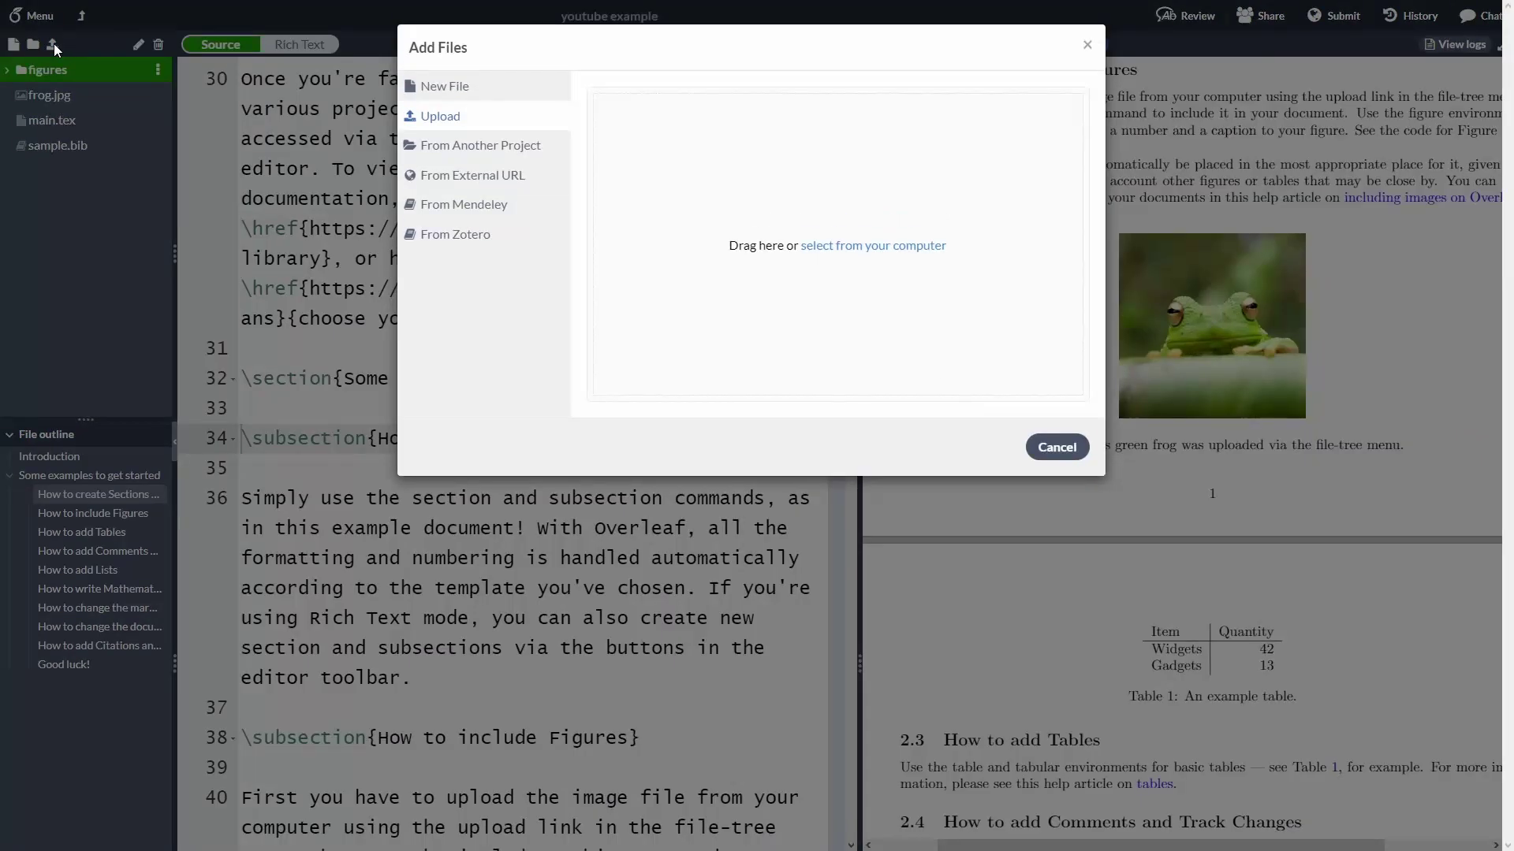
left_click(909, 247)
left_click(220, 155)
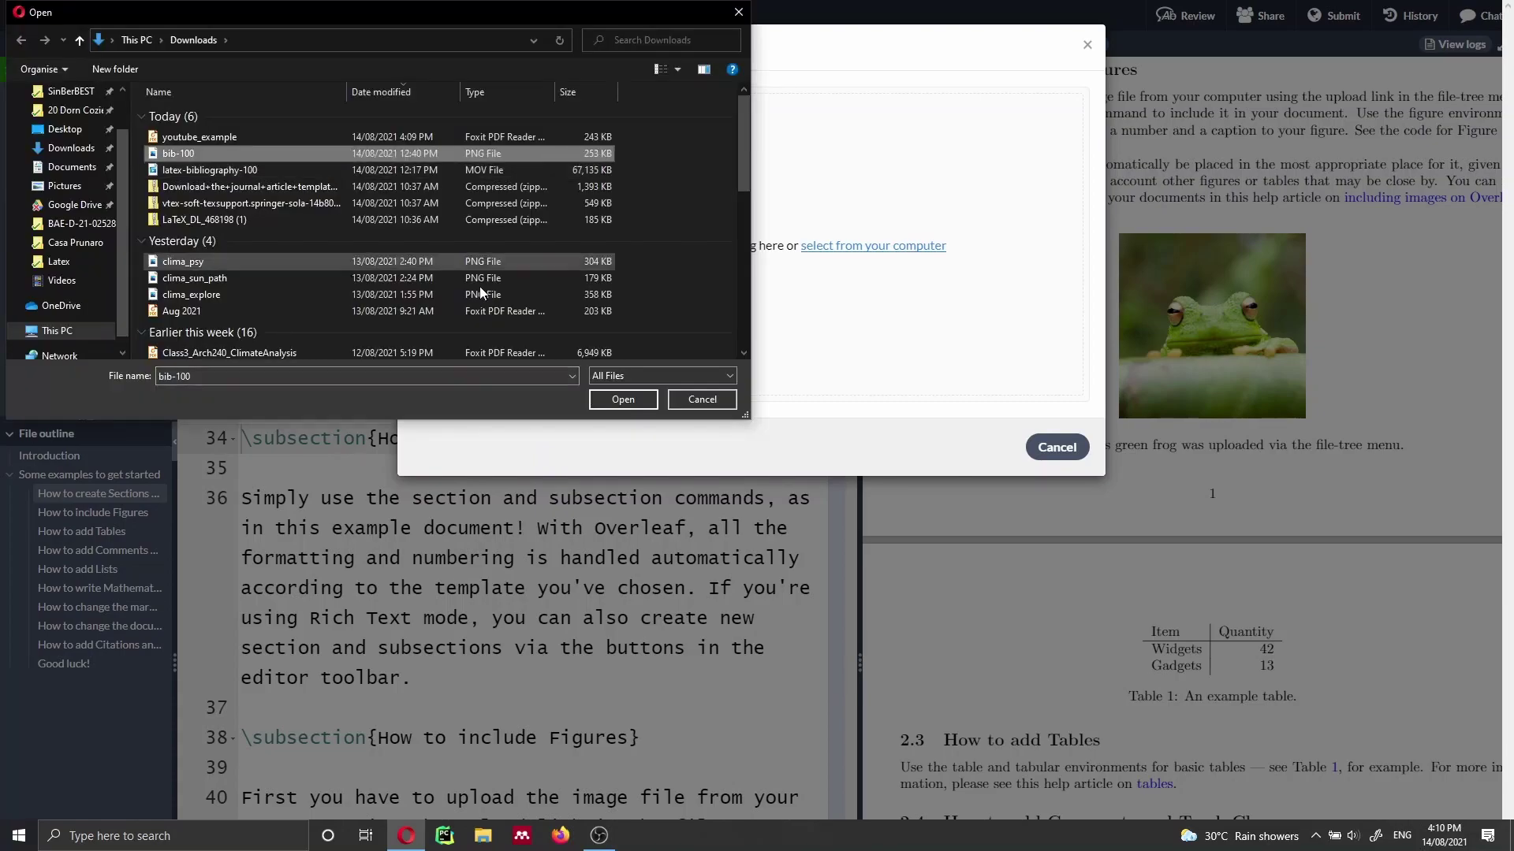
left_click(623, 399)
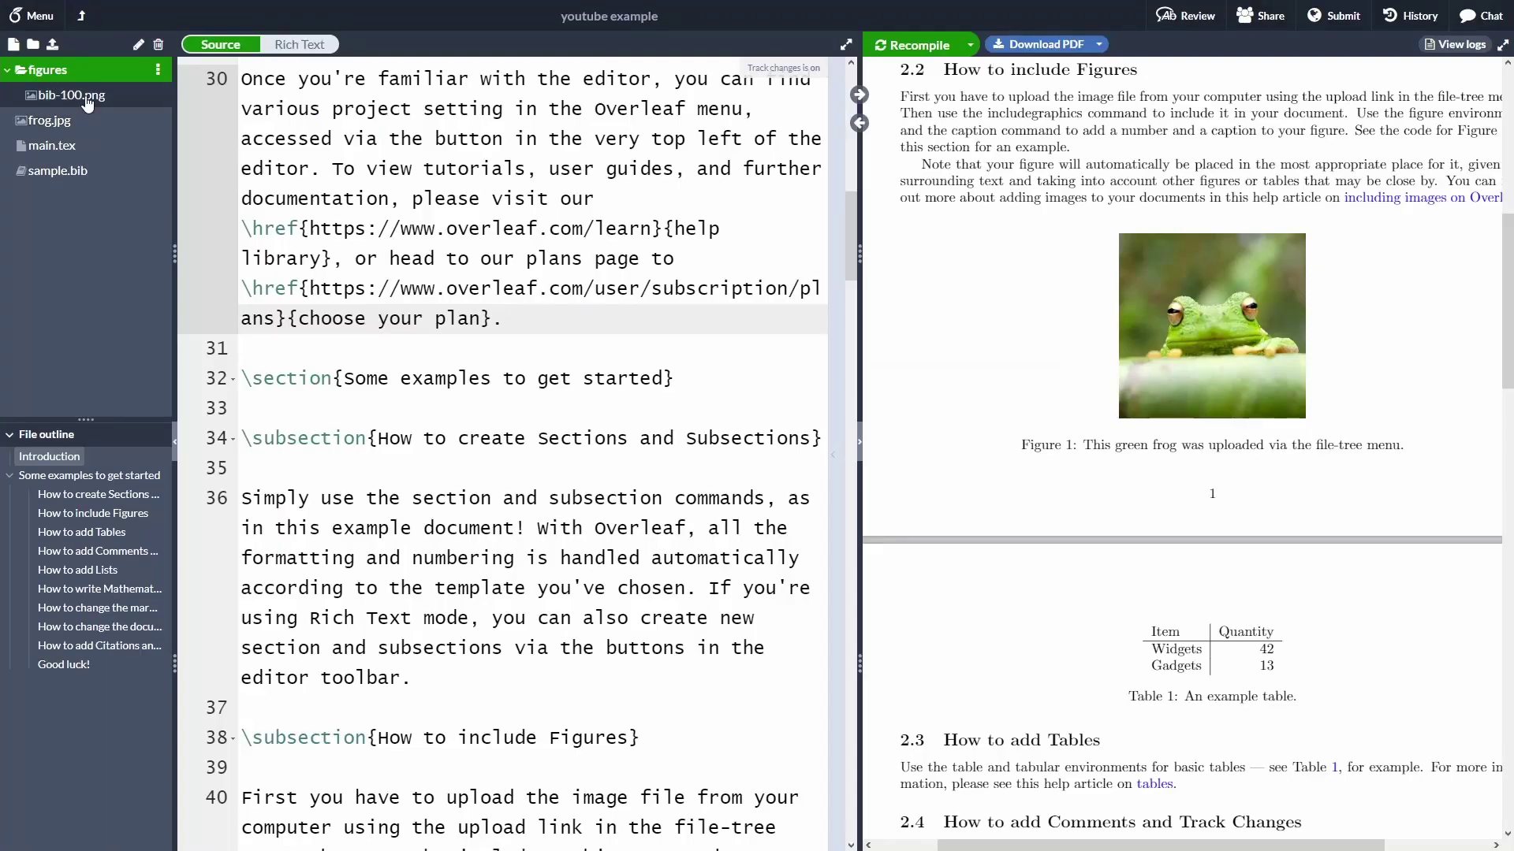
- In the How to include Figures code, replace frog.jpg with figures/bib-100.png and recompile
double_click(1259, 331)
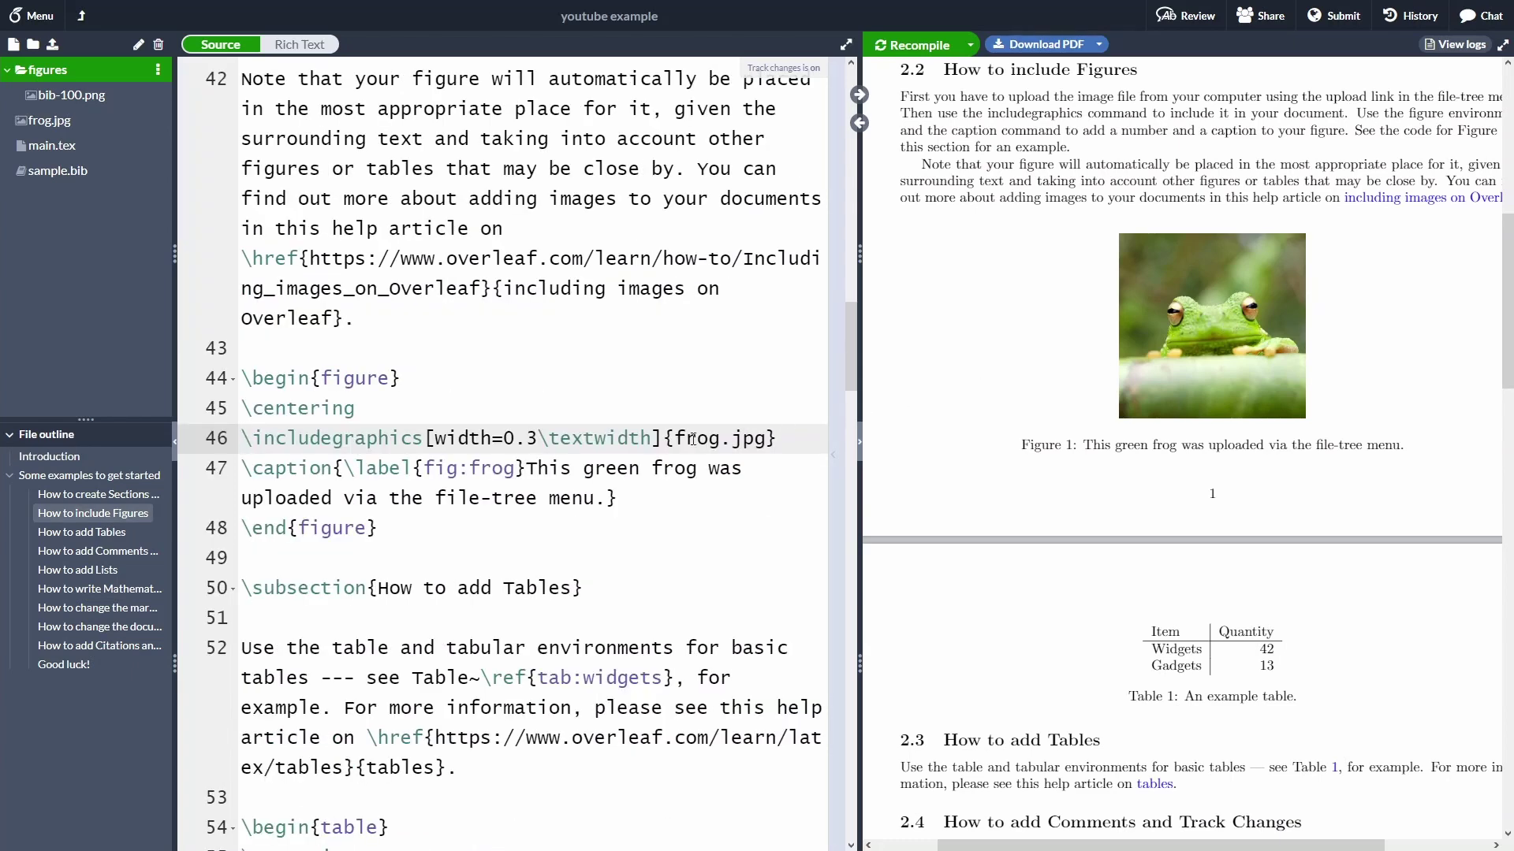
left_click_drag(676, 439, 779, 450)
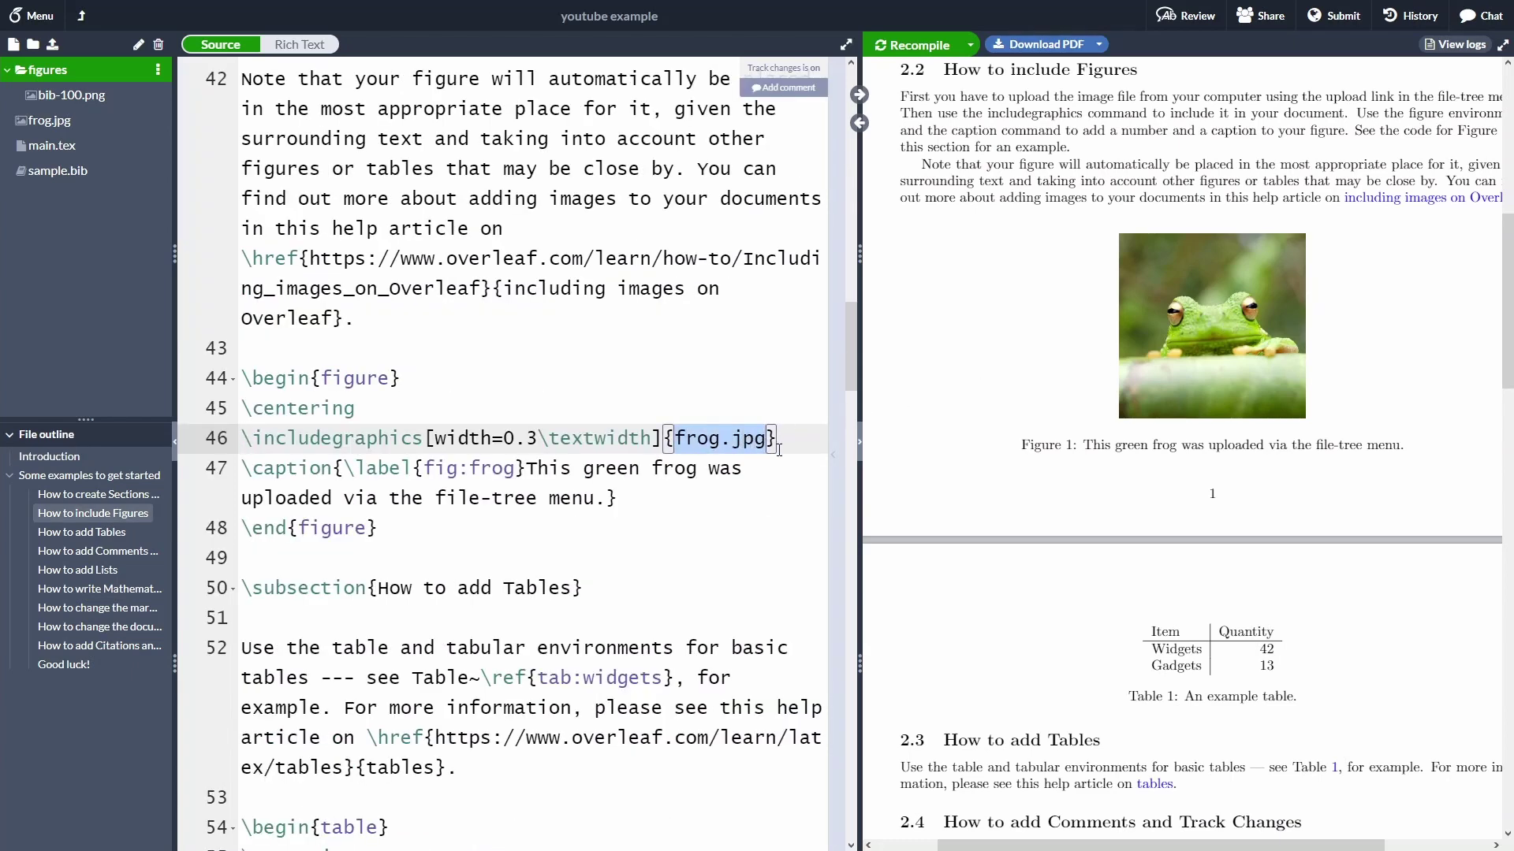
type("bib")
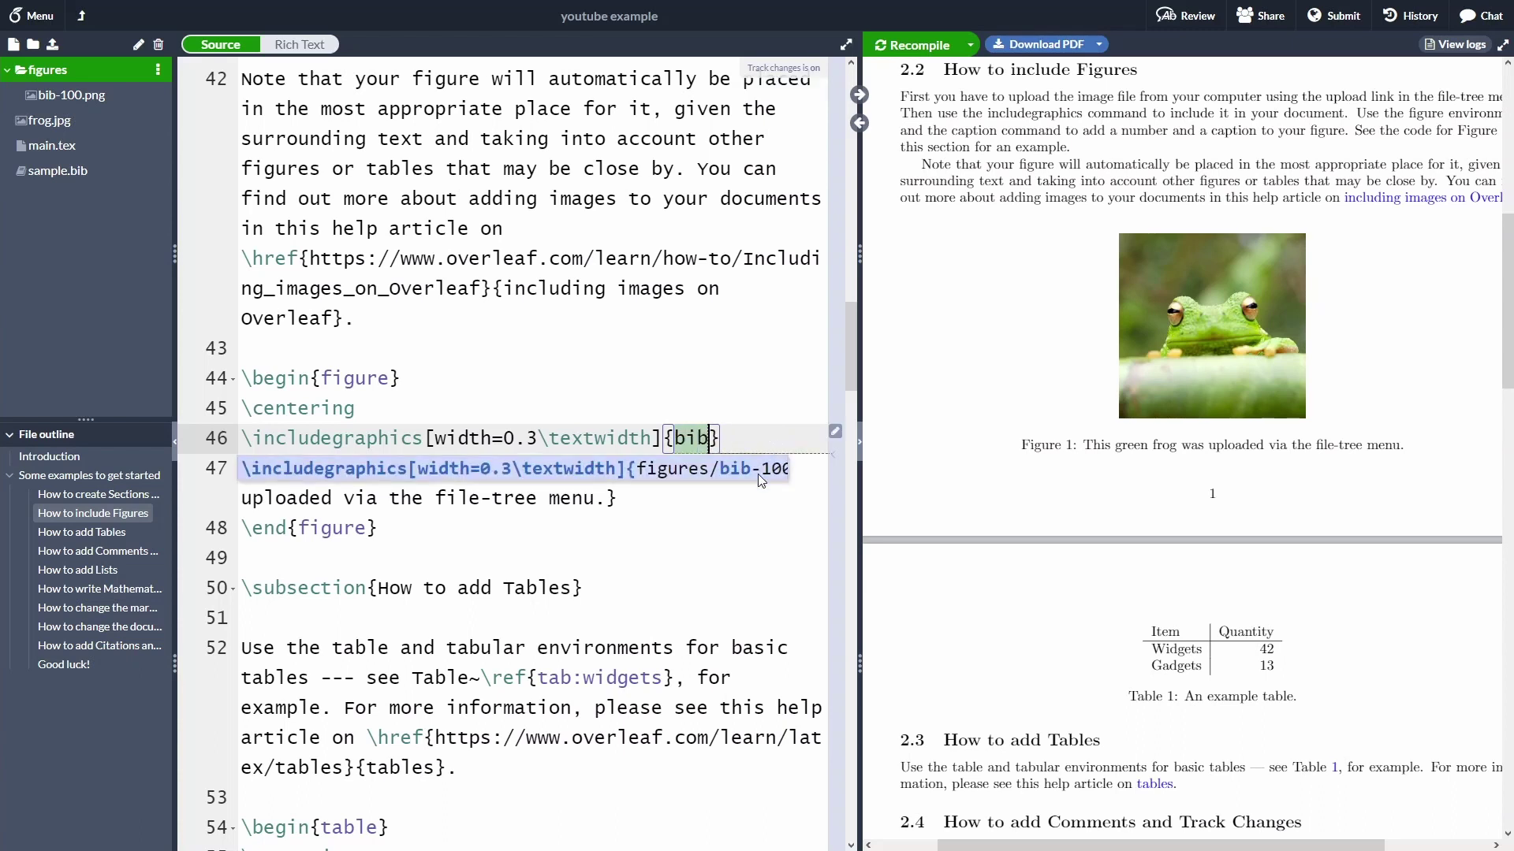
left_click(685, 470)
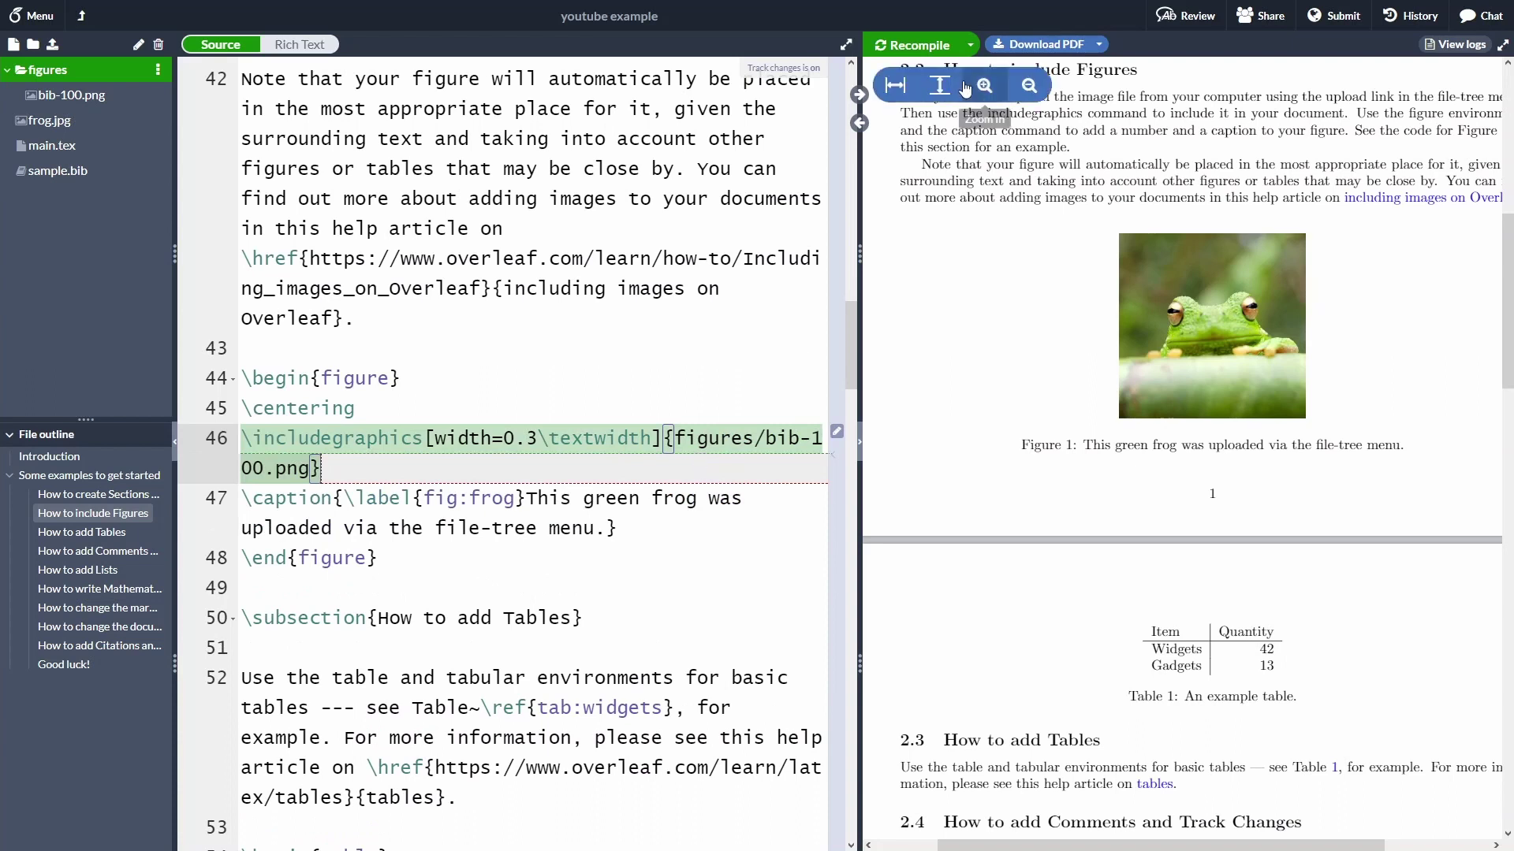
left_click(914, 49)
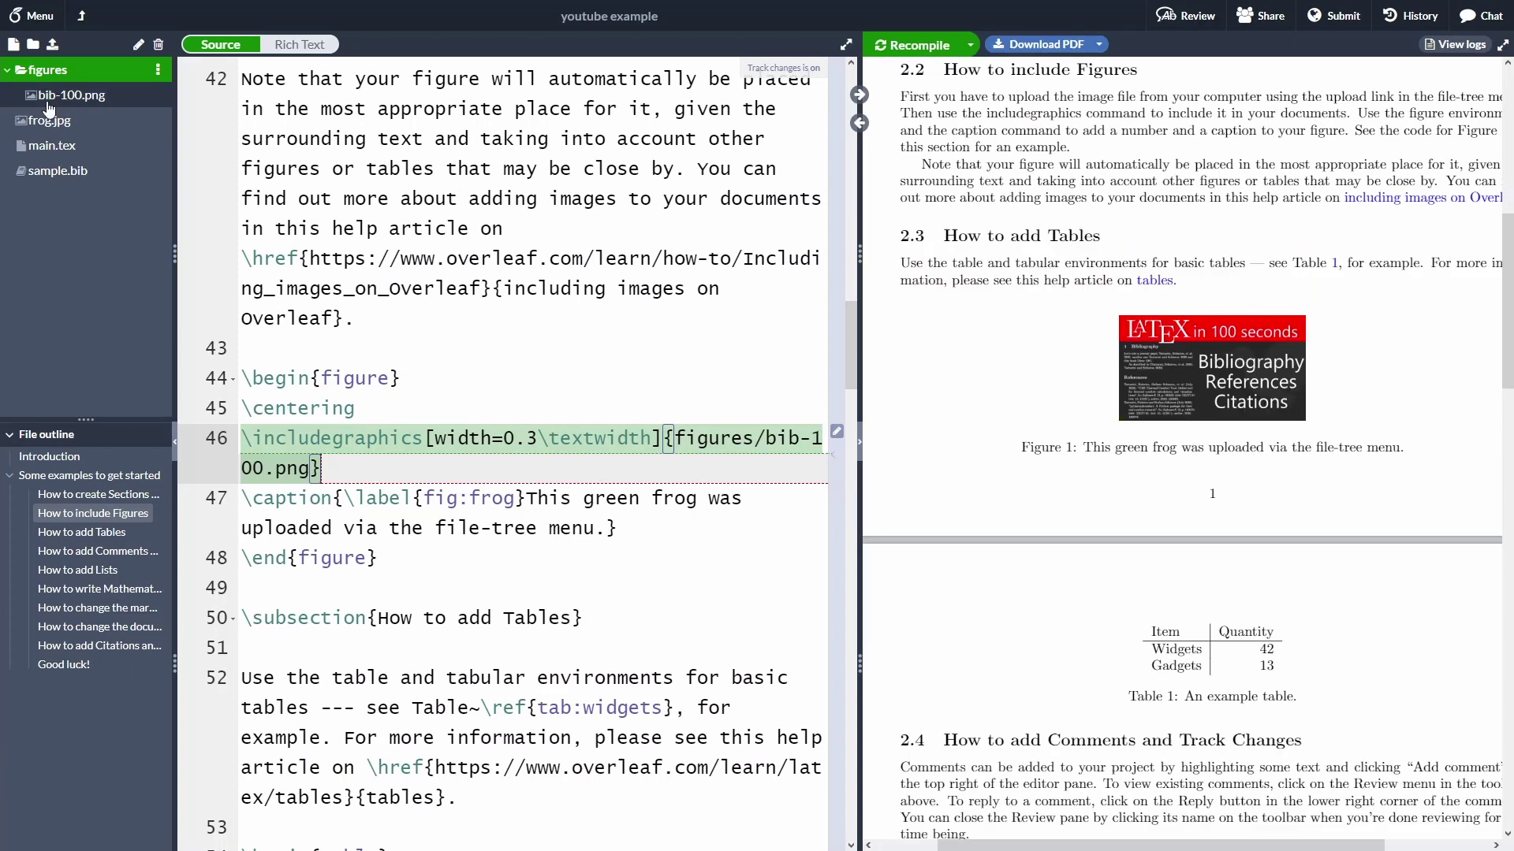
left_click(32, 17)
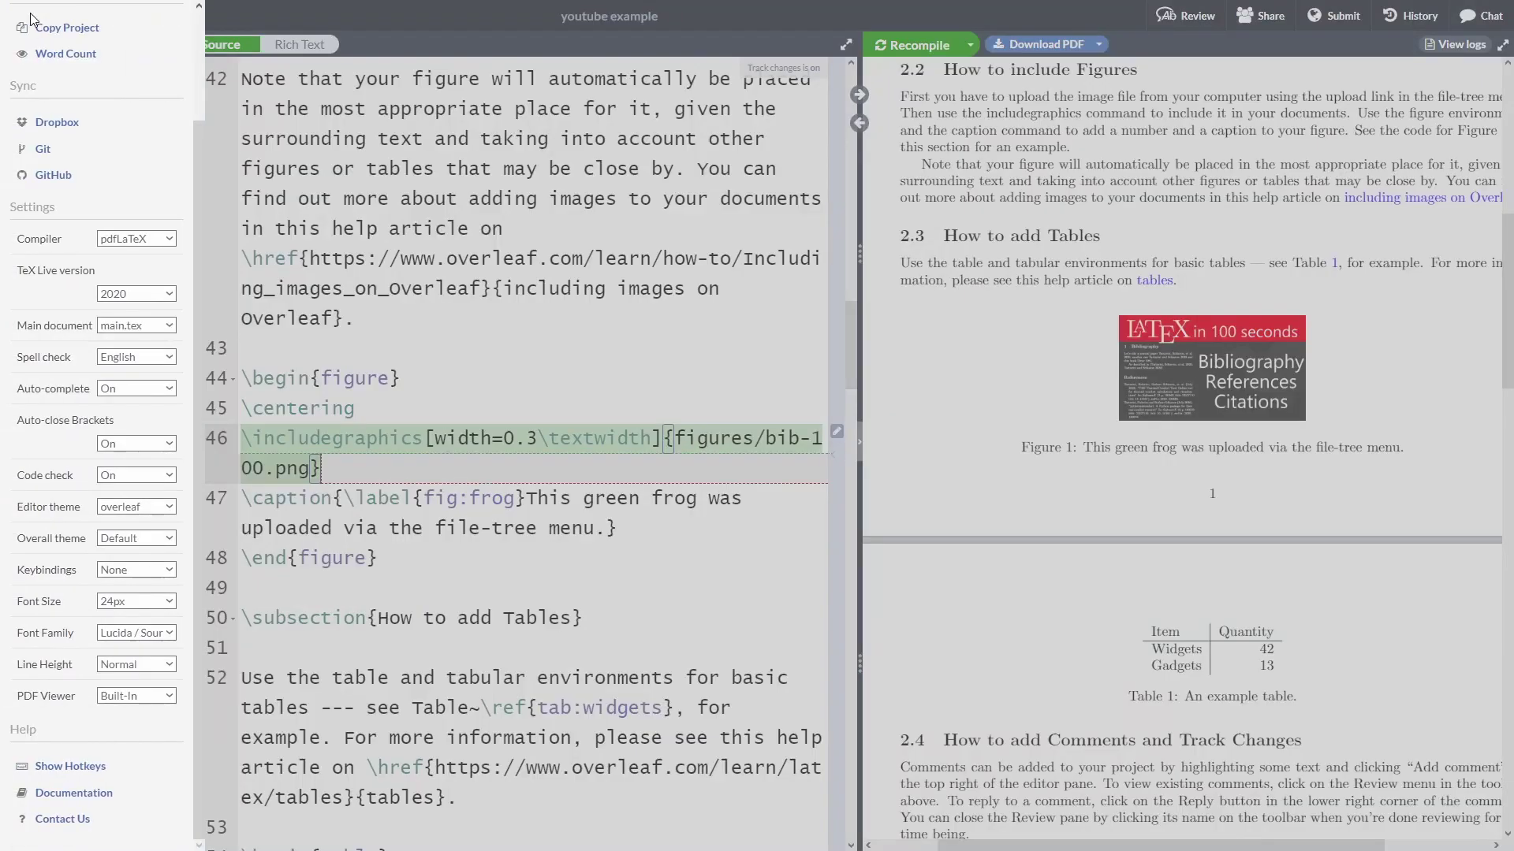
left_click(43, 53)
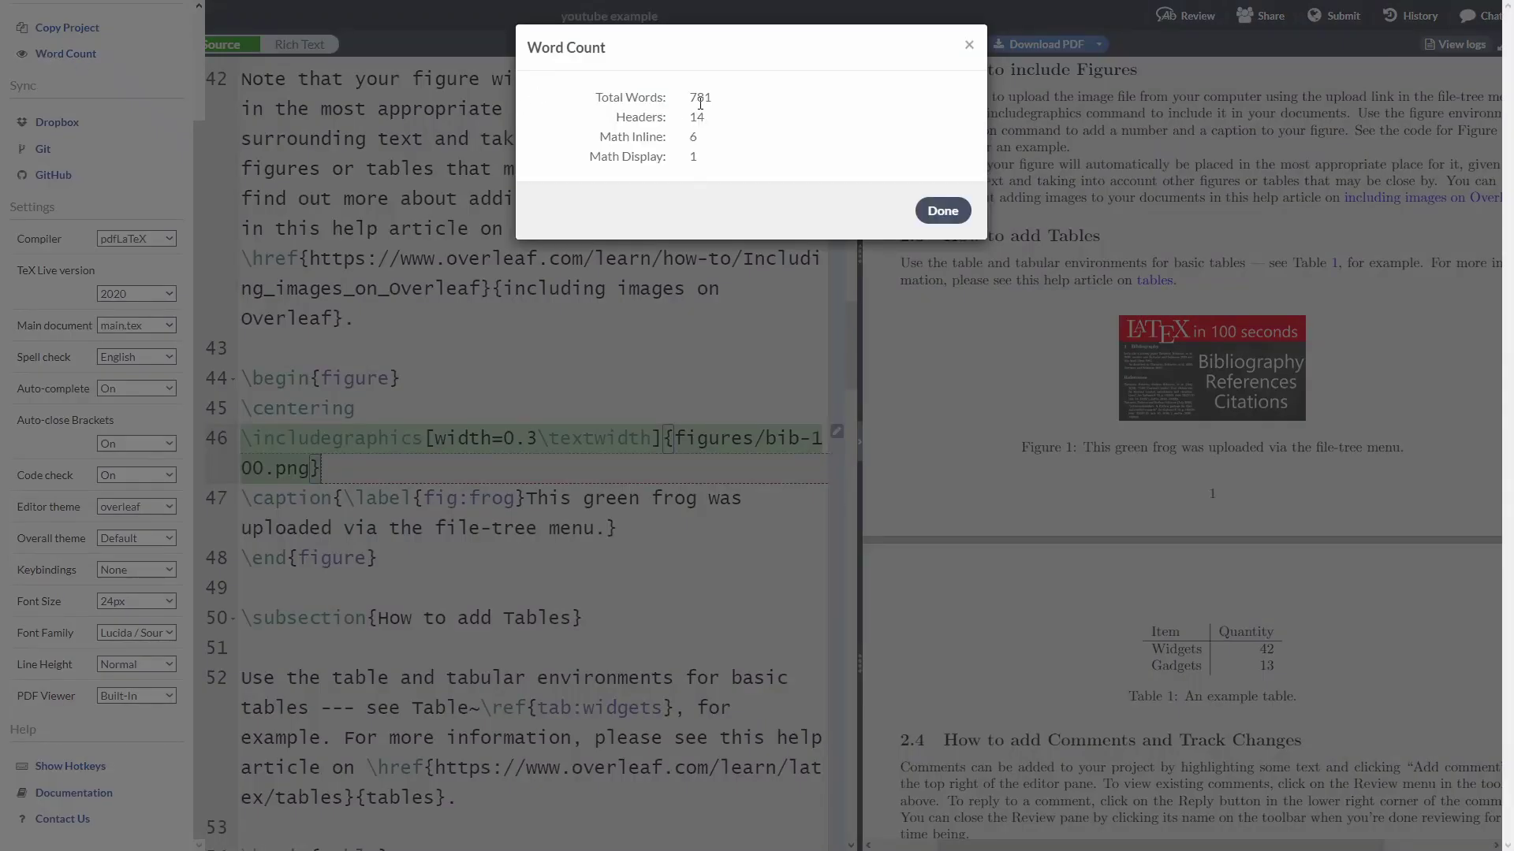
left_click(969, 44)
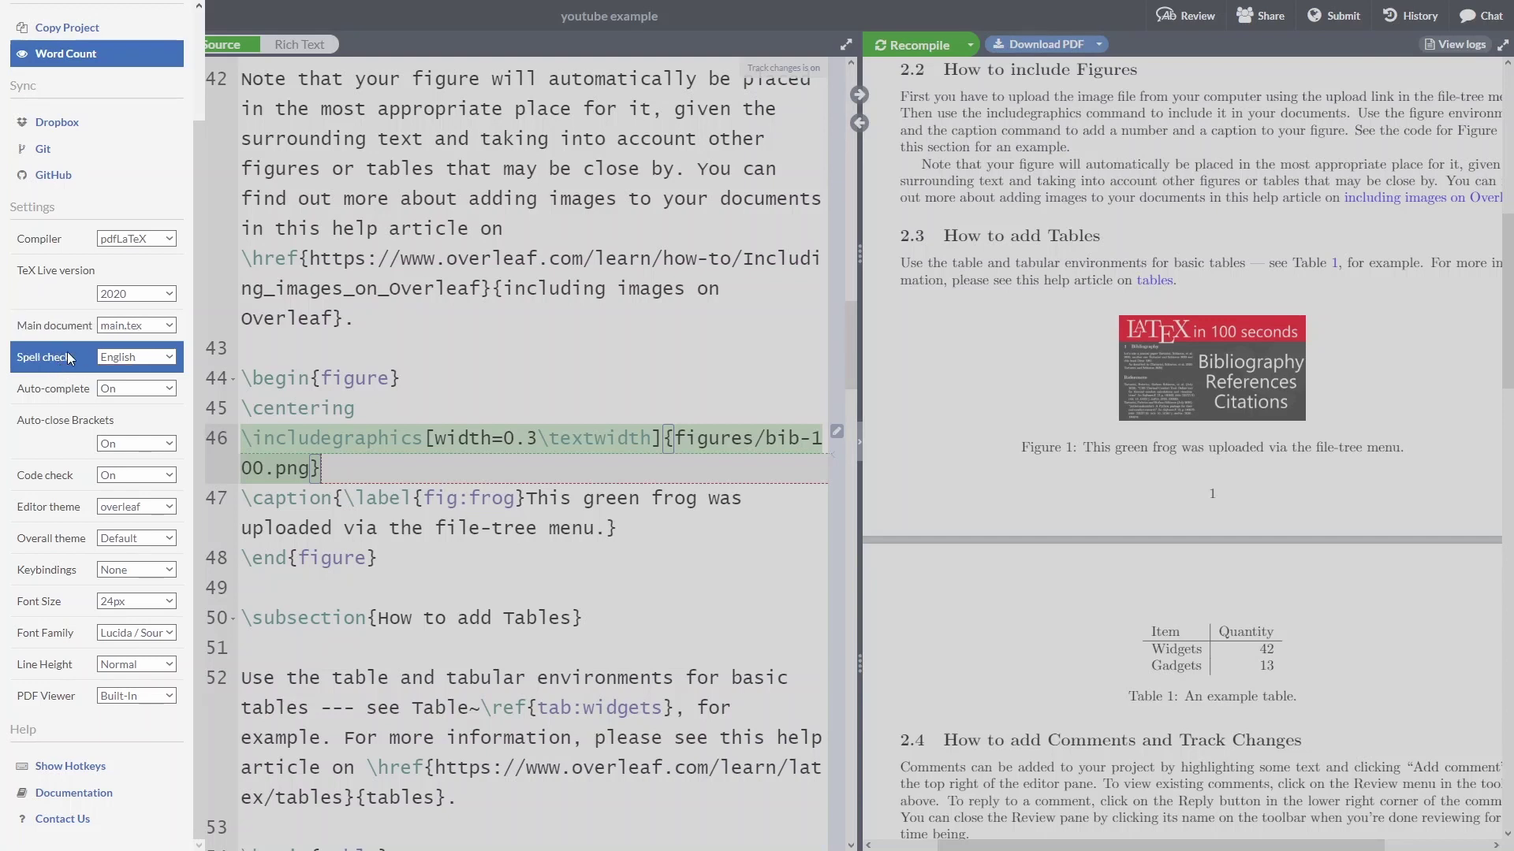
left_click(224, 105)
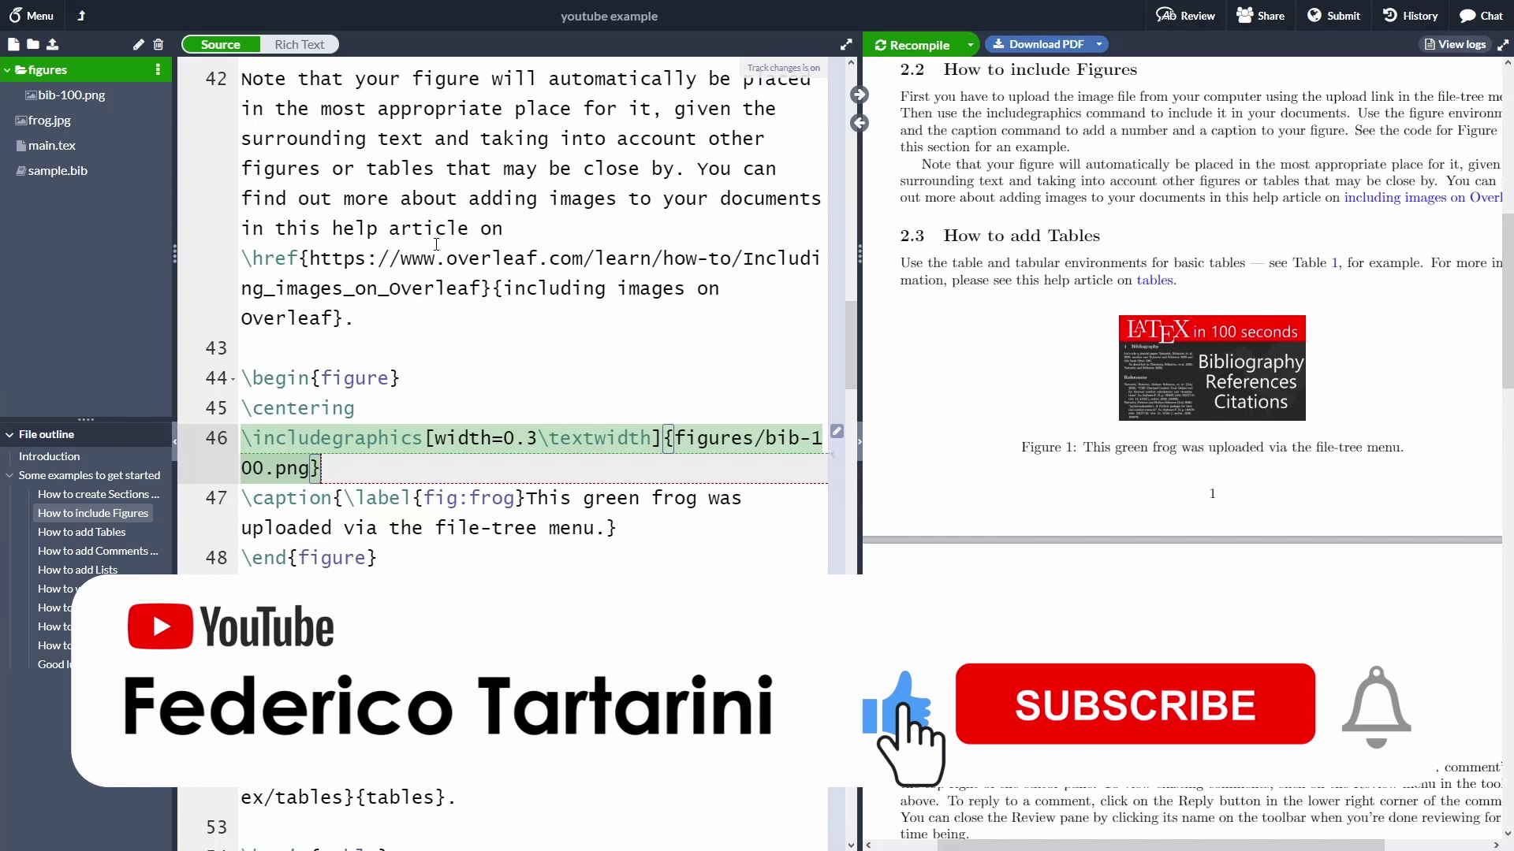
left_click(81, 23)
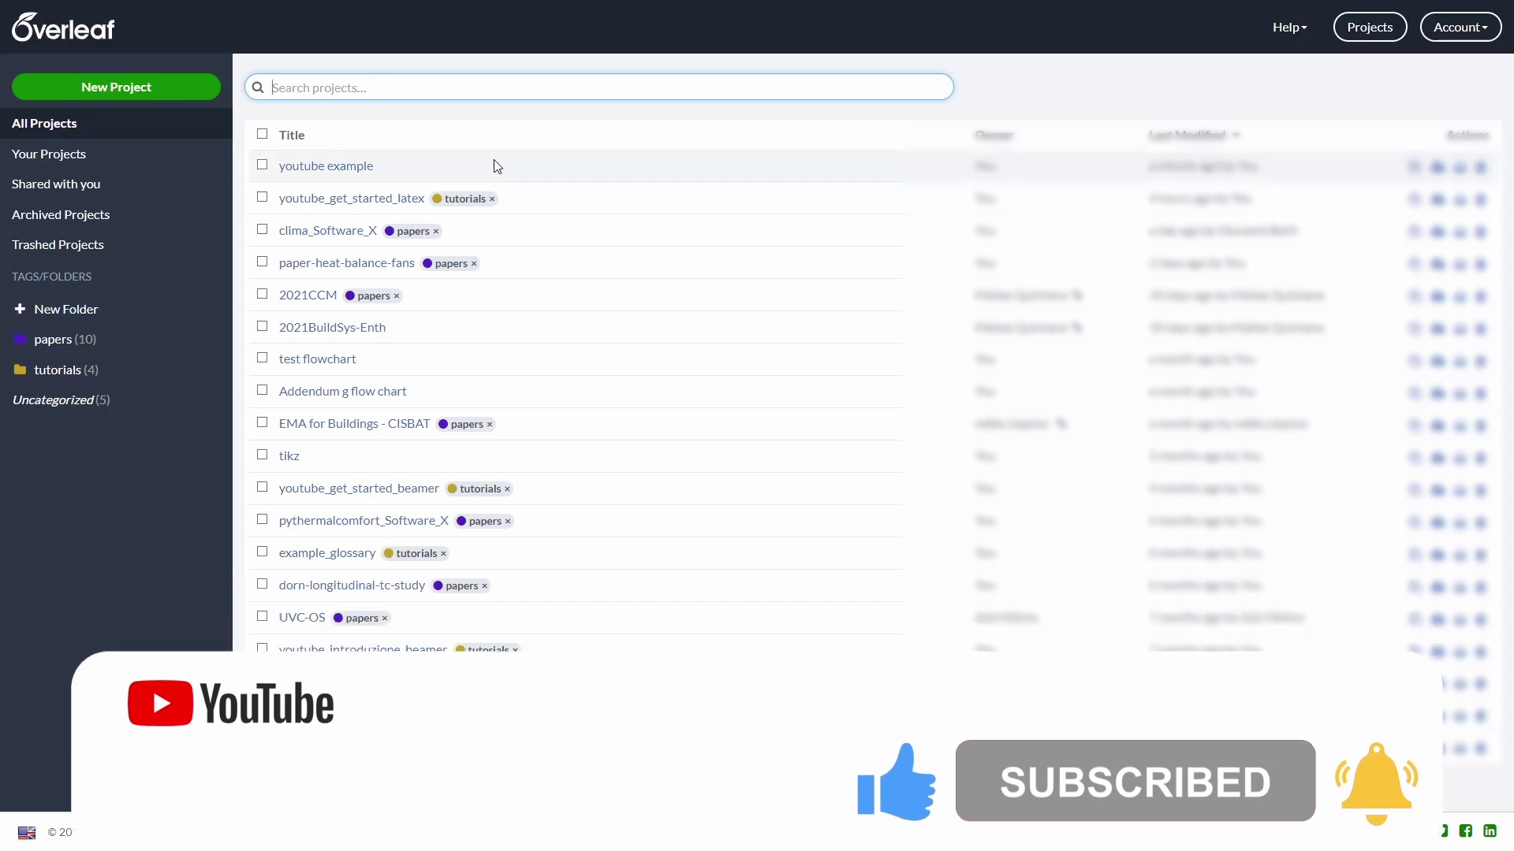
left_click(348, 167)
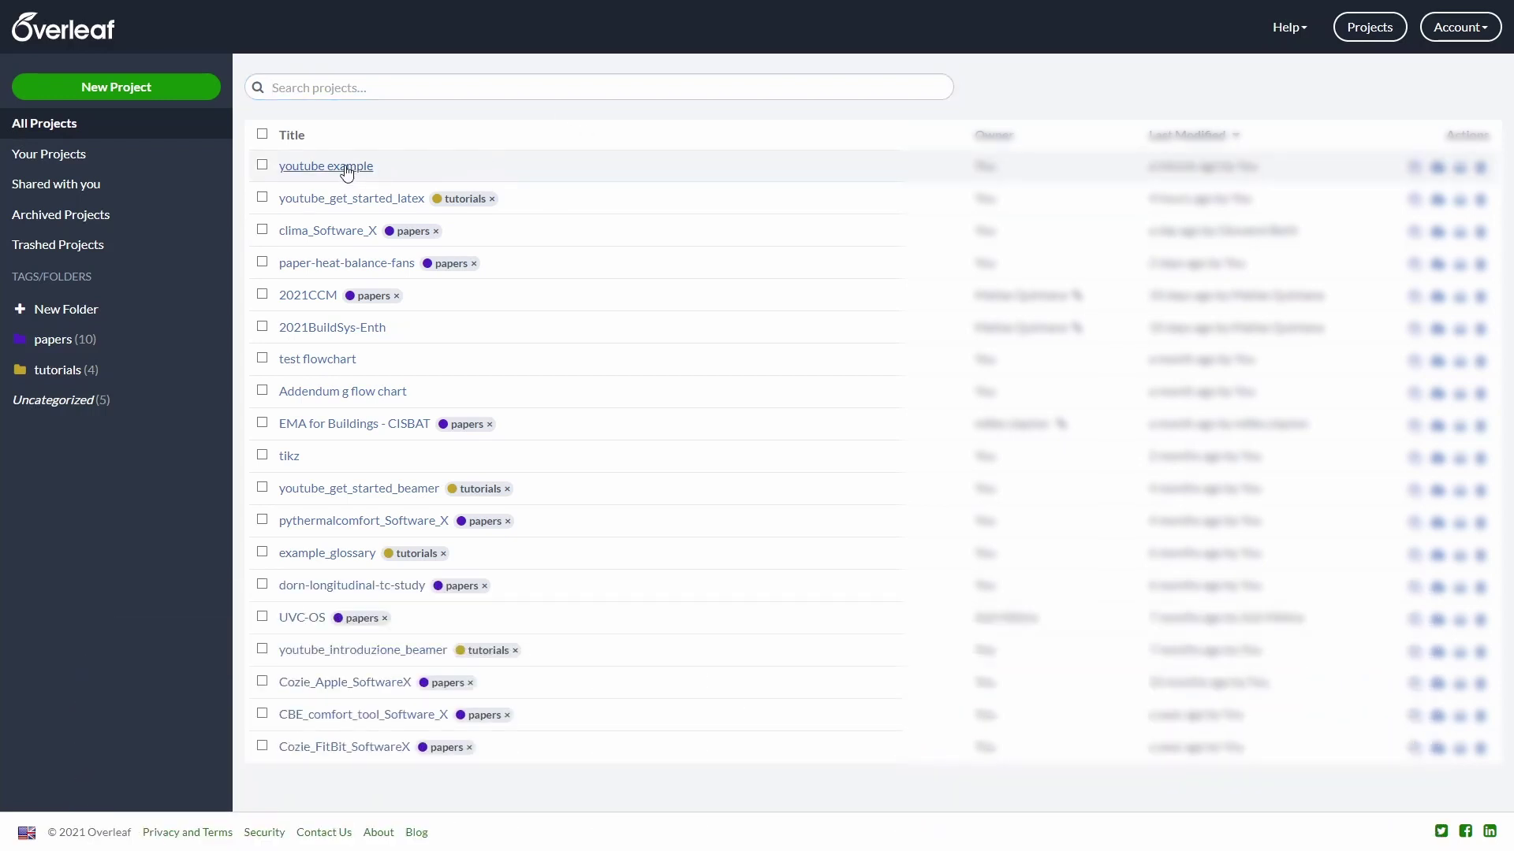